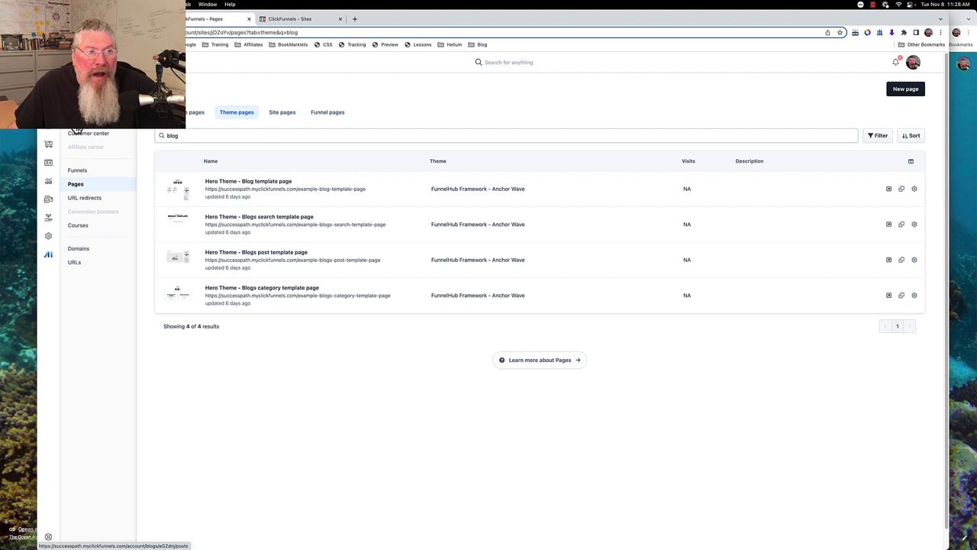
# From the blog's Posts list, open the live 'Another example article' post in a new tab.
pyautogui.click(77, 128)
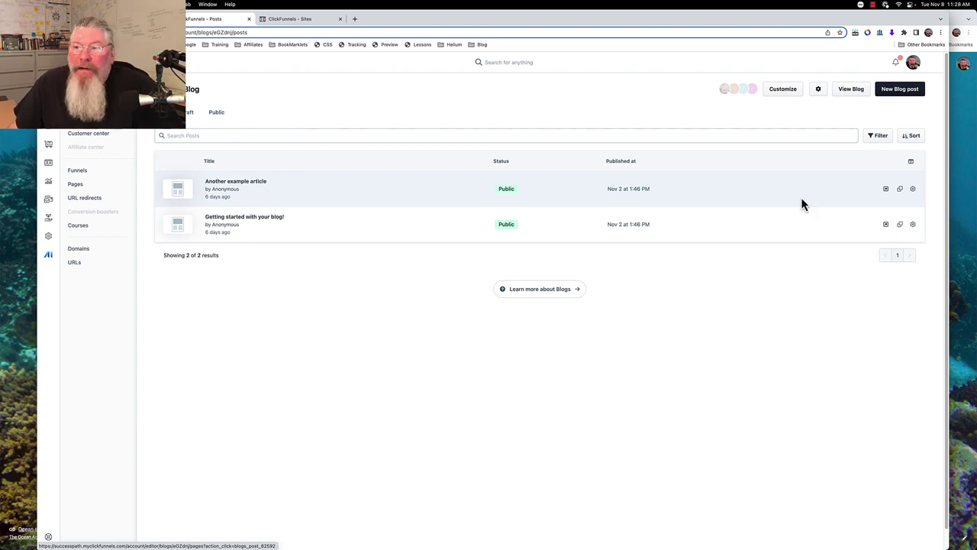
pyautogui.click(885, 190)
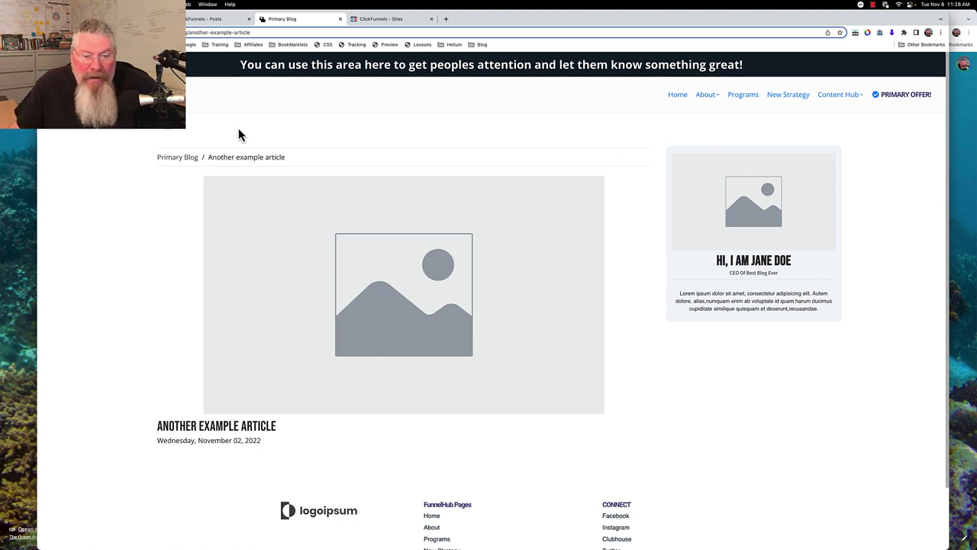
# Look over the live post, highlighting its article title, then close the Primary Blog tab.
pyautogui.scroll(-2, 274, 264)
pyautogui.scroll(2, 274, 265)
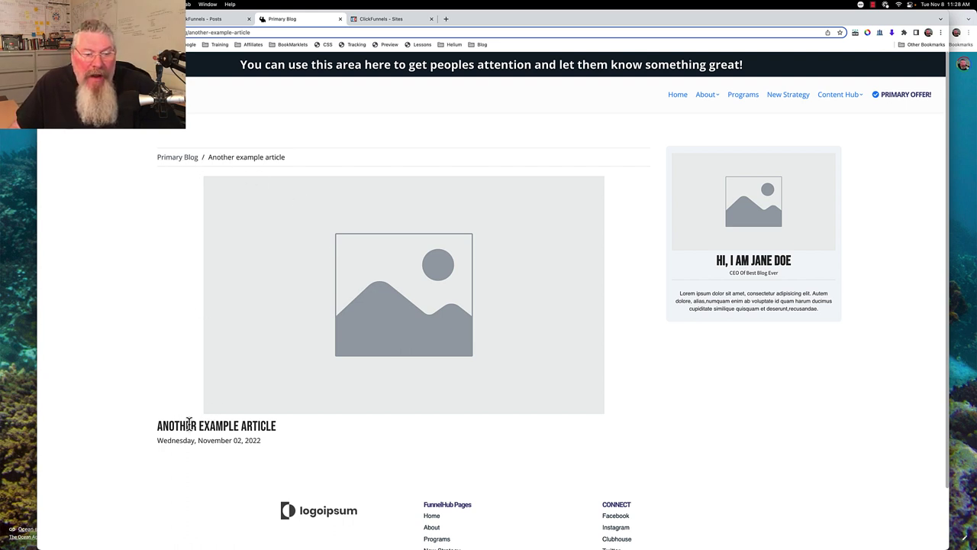
pyautogui.moveTo(156, 425); pyautogui.dragTo(131, 438)
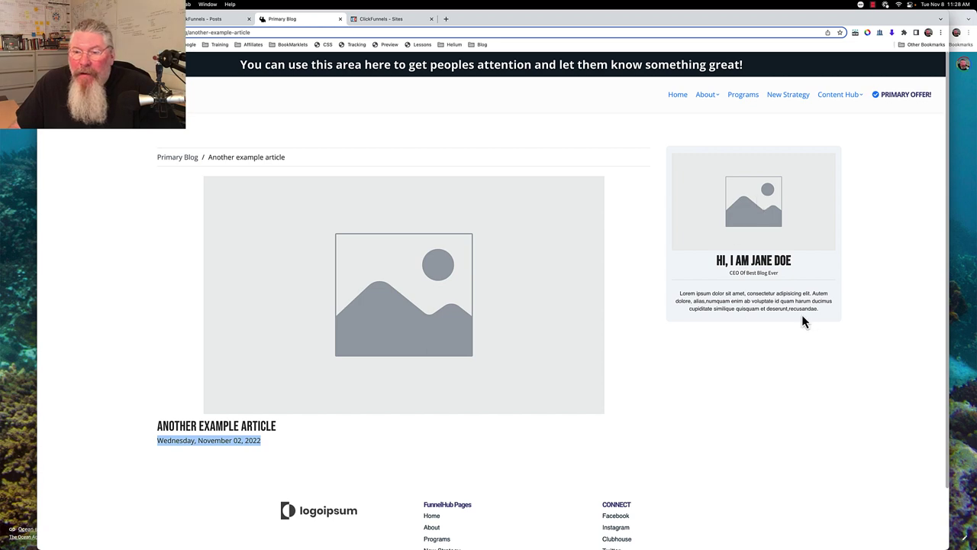
pyautogui.click(340, 20)
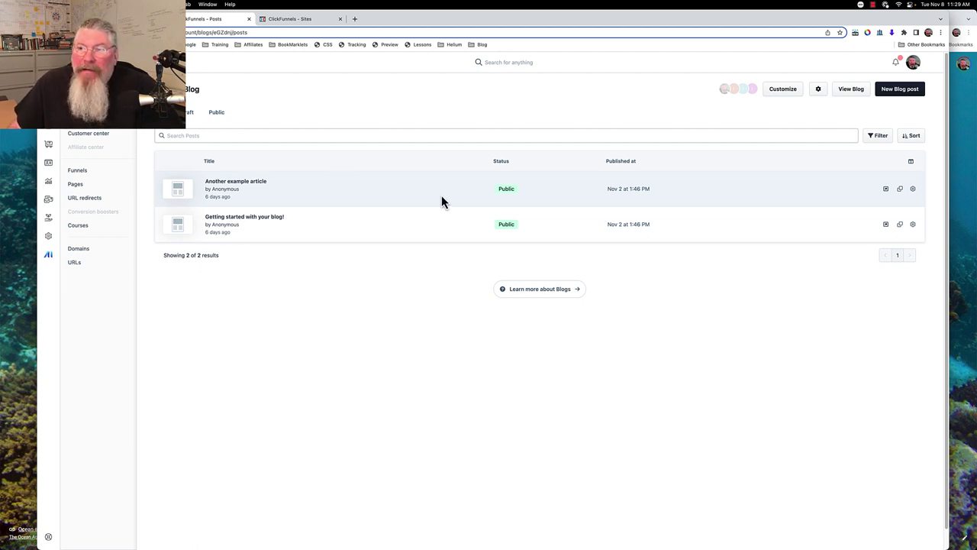
# In blog settings, rename the blog to 'Success Path Blog' with path /success-path-blog.
pyautogui.click(819, 90)
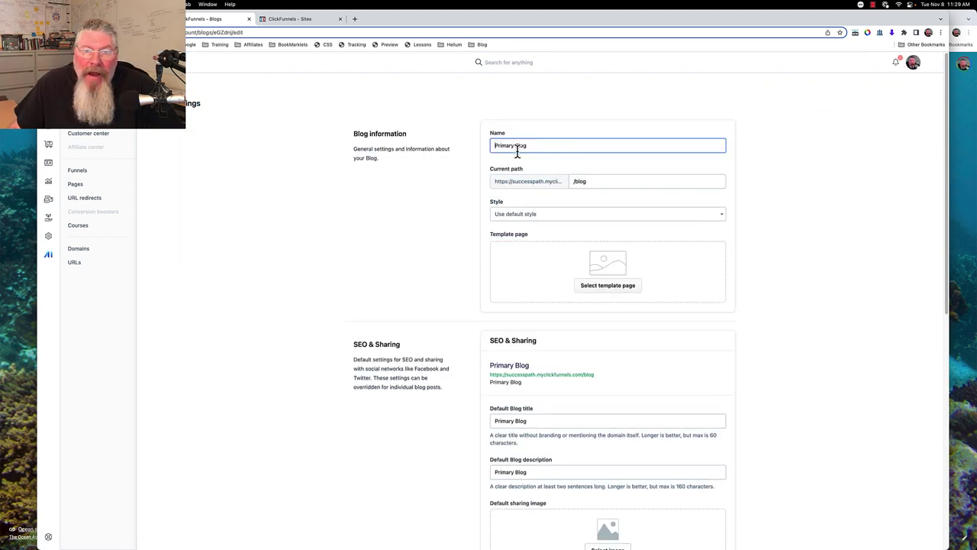
pyautogui.moveTo(513, 147); pyautogui.dragTo(490, 147)
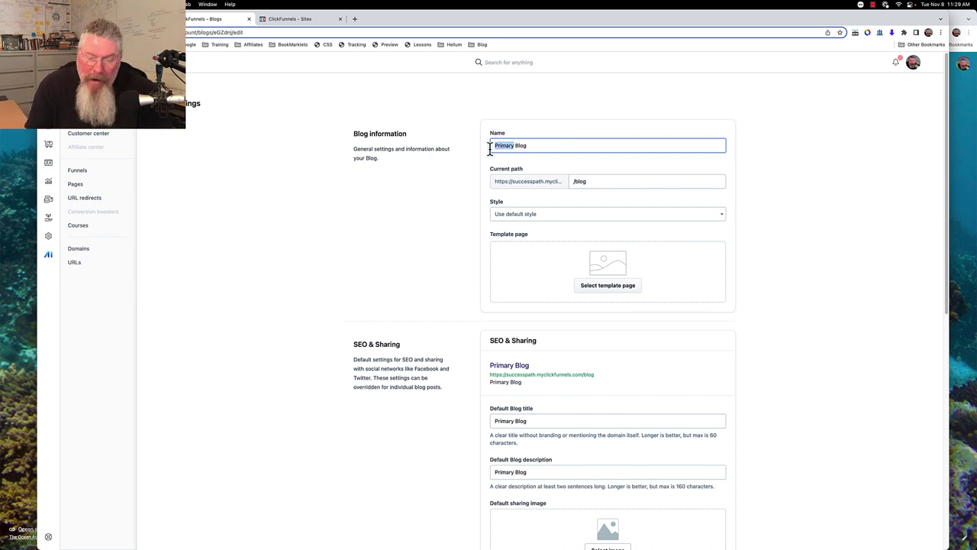
pyautogui.write('Success')
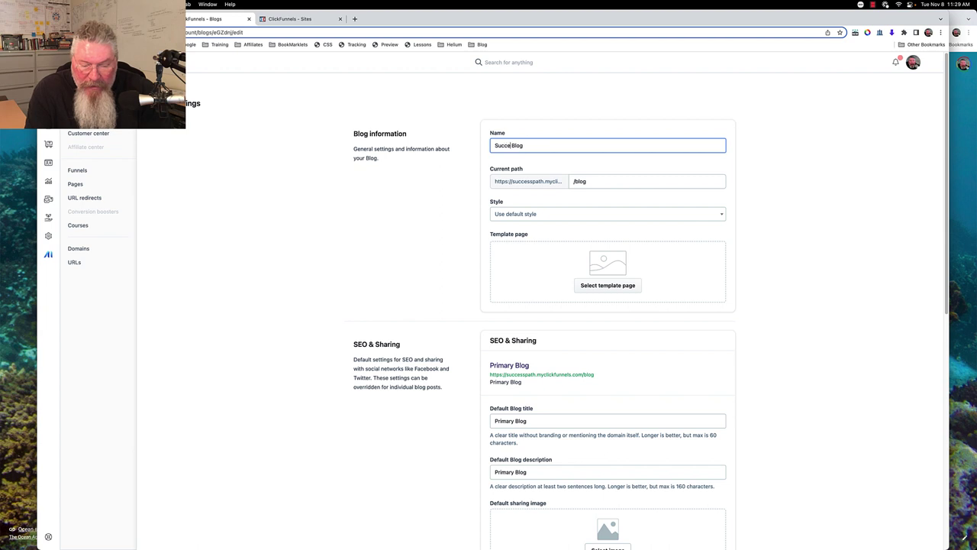
pyautogui.write(' Path')
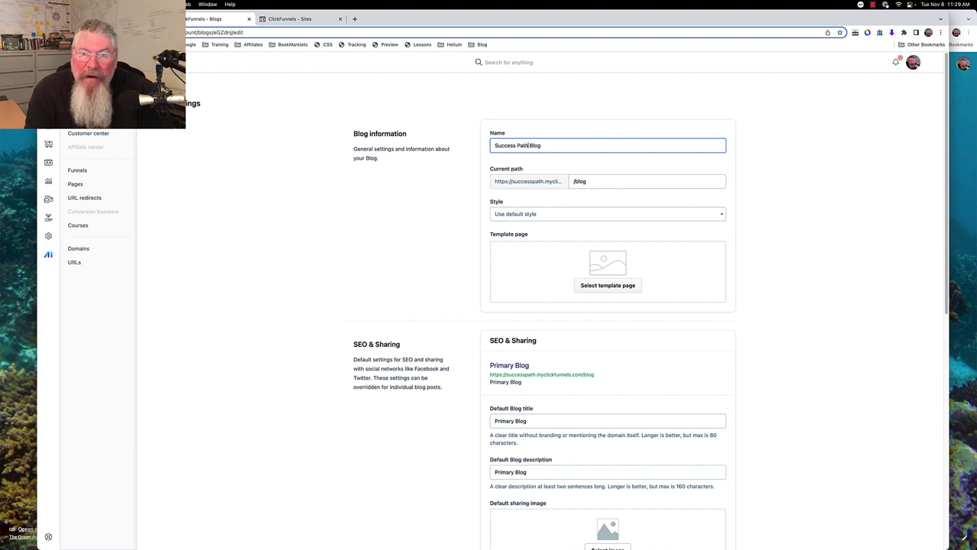
pyautogui.click(575, 181)
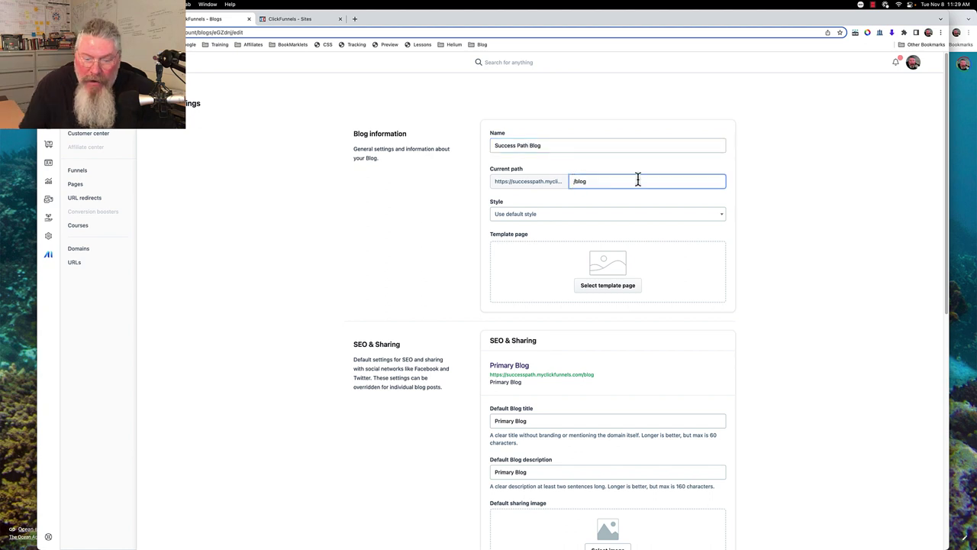
pyautogui.write('success-path')
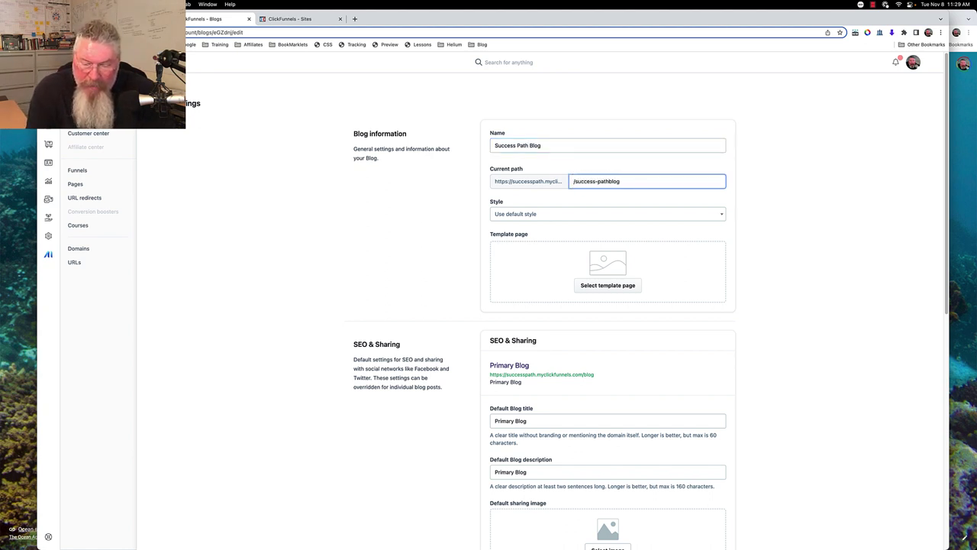
pyautogui.write('-')
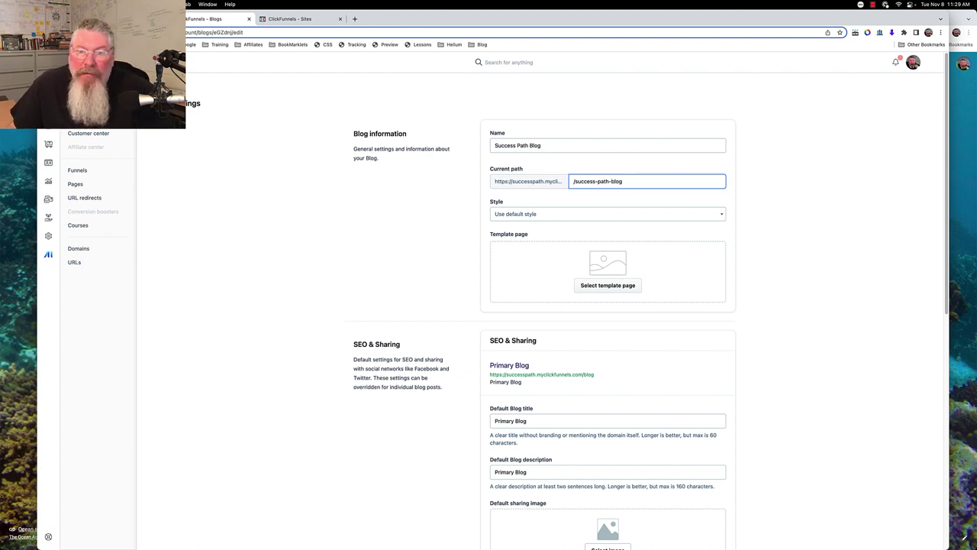
# Keep the Style on 'Use default style' and leave no template page selected.
pyautogui.click(582, 216)
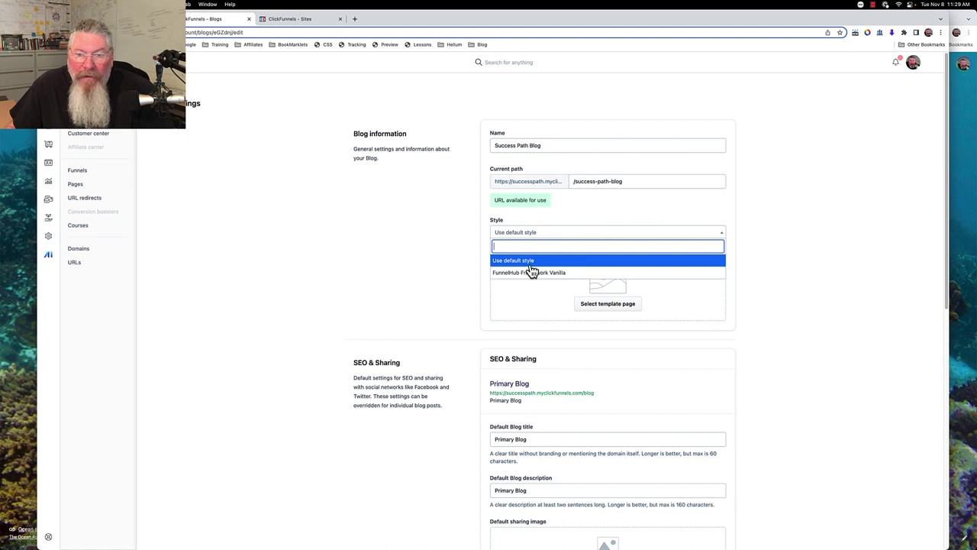
pyautogui.click(566, 216)
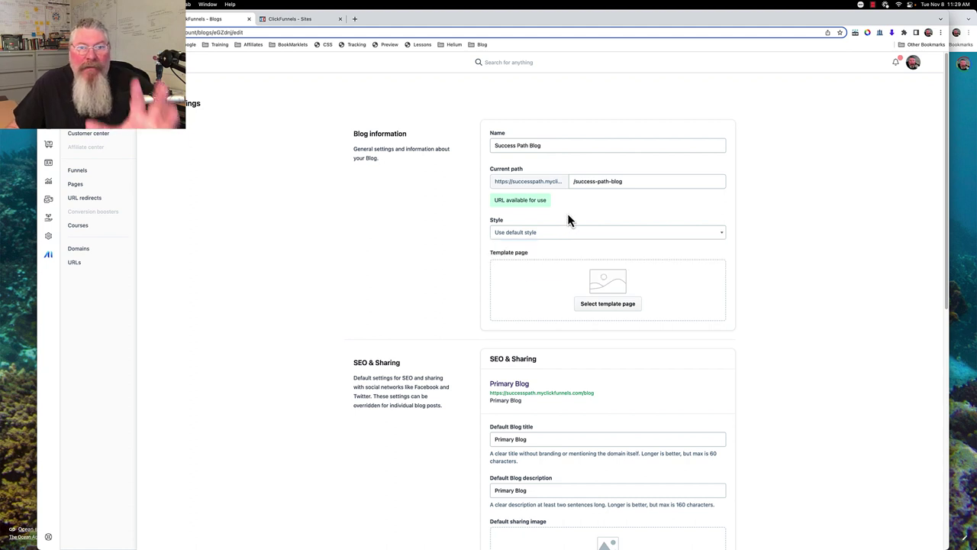
pyautogui.click(604, 307)
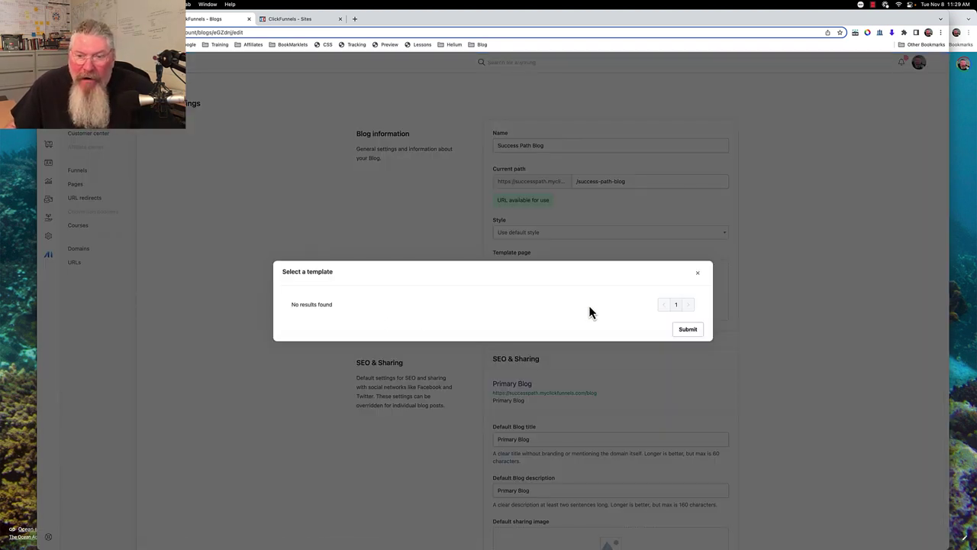
pyautogui.click(687, 329)
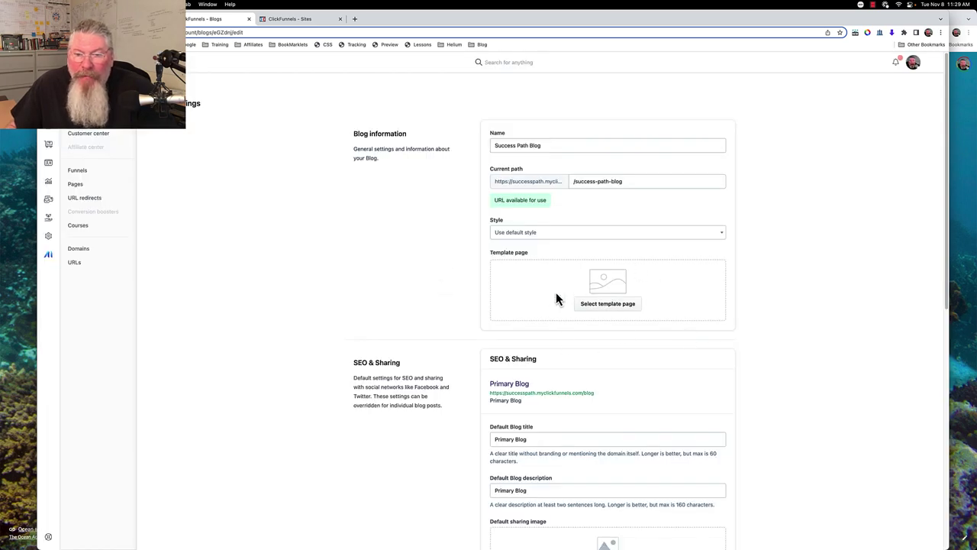
# Review the SEO & Sharing section's default blog title and description text.
pyautogui.scroll(-5, 550, 298)
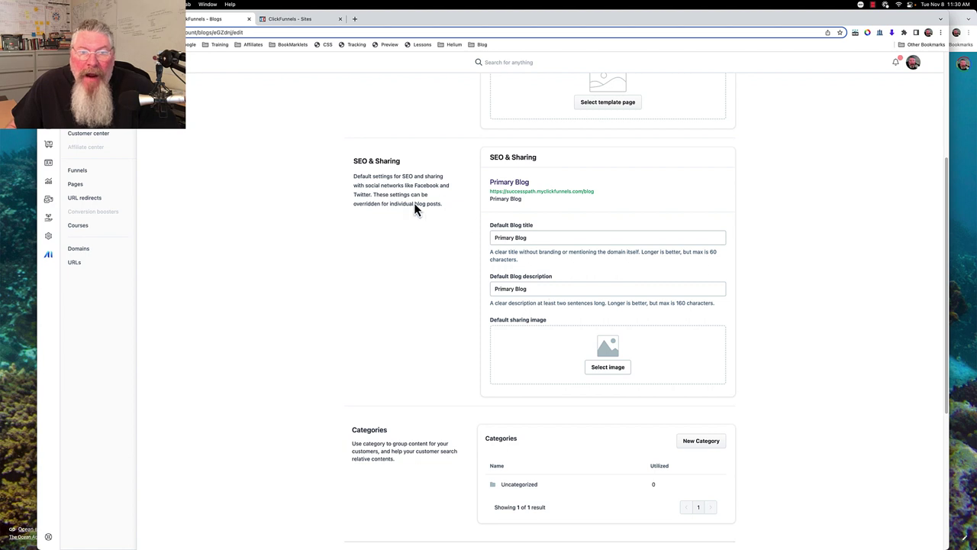
pyautogui.moveTo(353, 176); pyautogui.dragTo(448, 218)
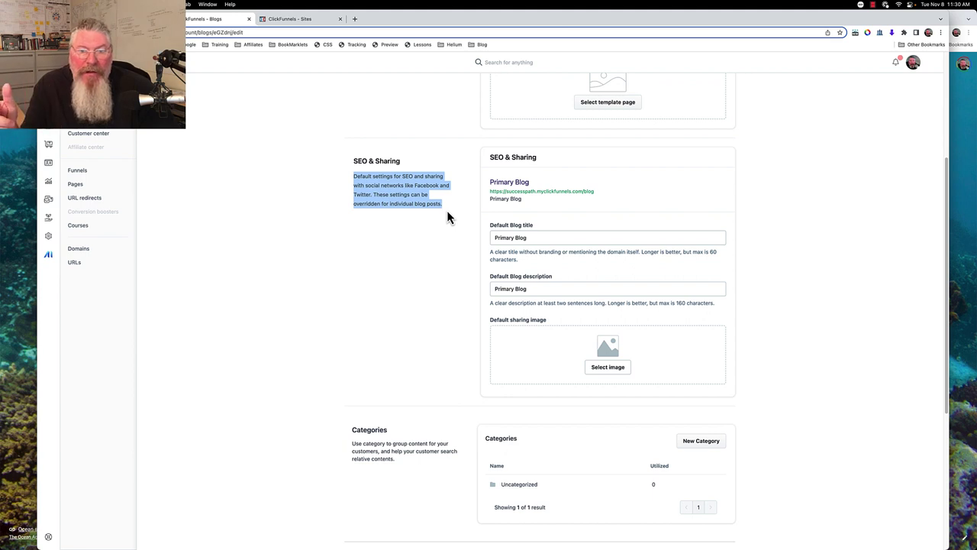
pyautogui.click(487, 243)
pyautogui.moveTo(497, 293); pyautogui.dragTo(576, 286)
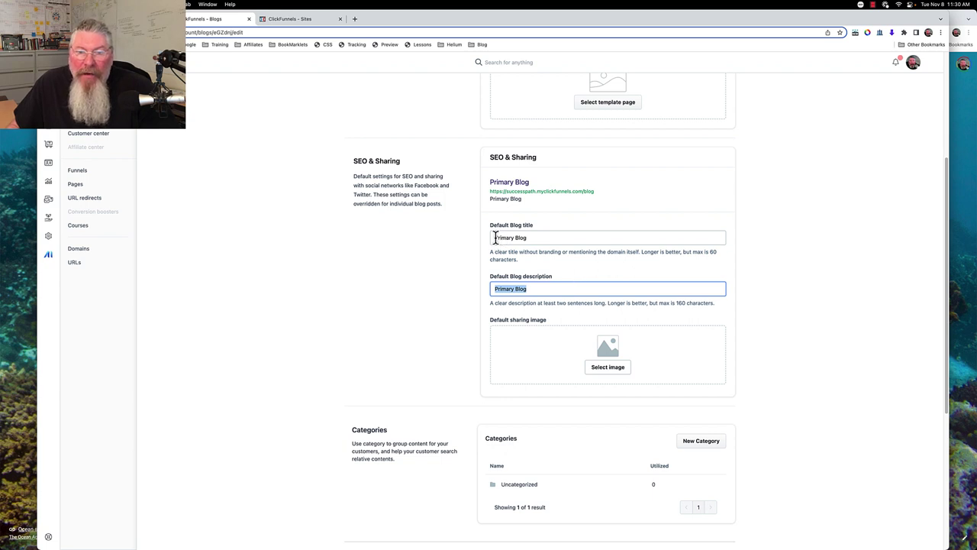
pyautogui.moveTo(495, 237); pyautogui.dragTo(537, 239)
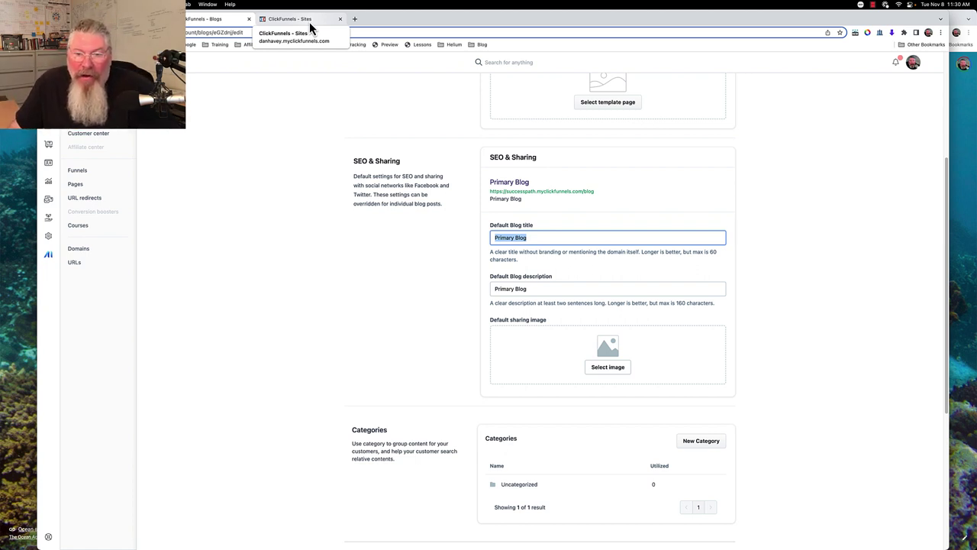
# Set the 'COURSE VS COARSE' picture as the default sharing image.
pyautogui.scroll(-3, 318, 213)
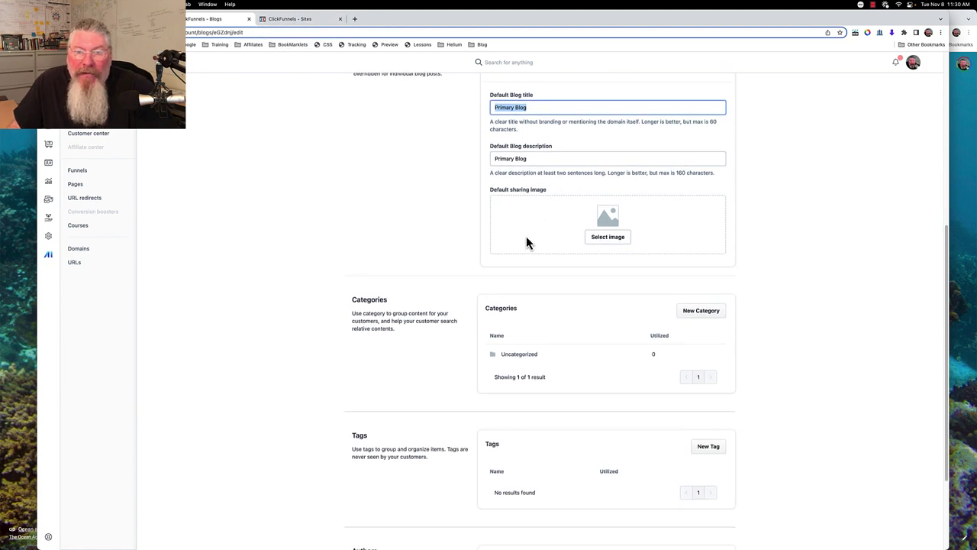
pyautogui.click(600, 241)
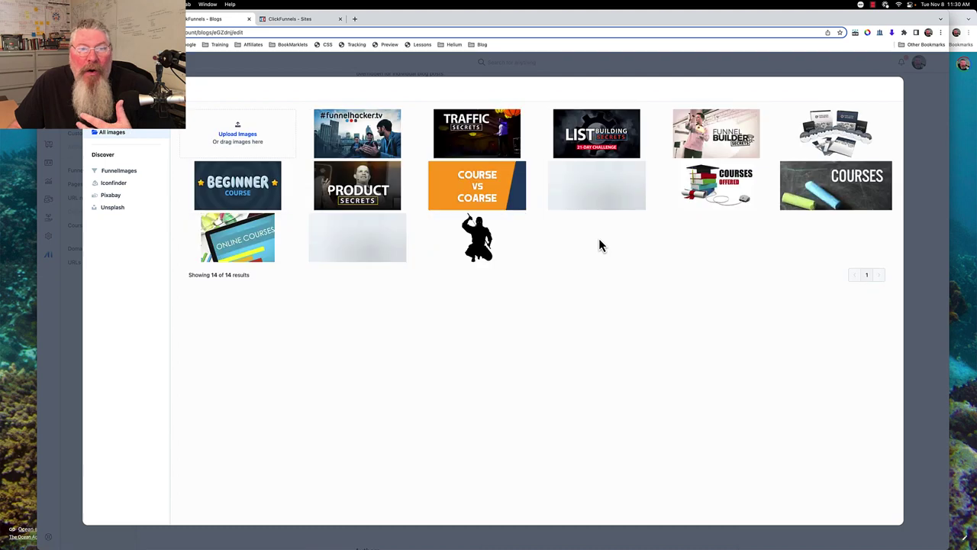
pyautogui.click(493, 189)
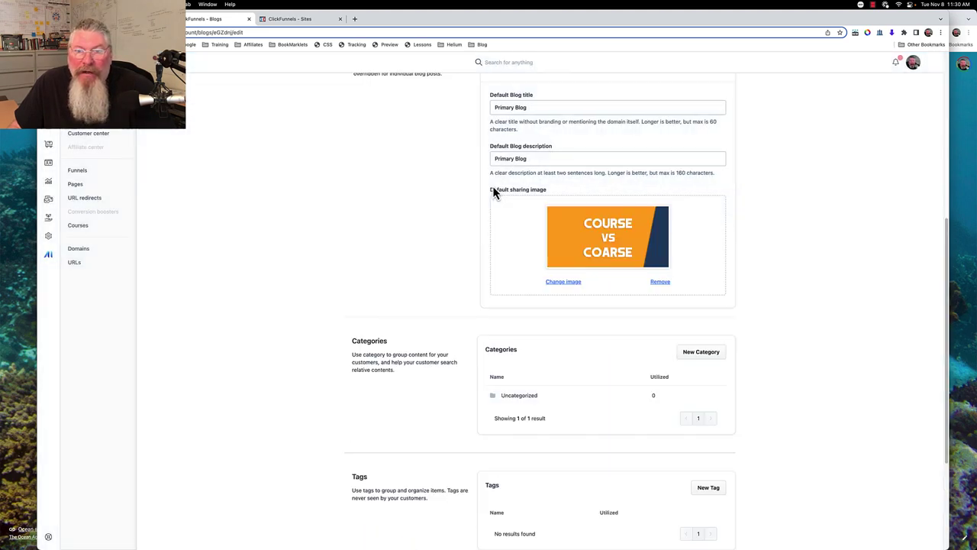
pyautogui.scroll(-5, 595, 220)
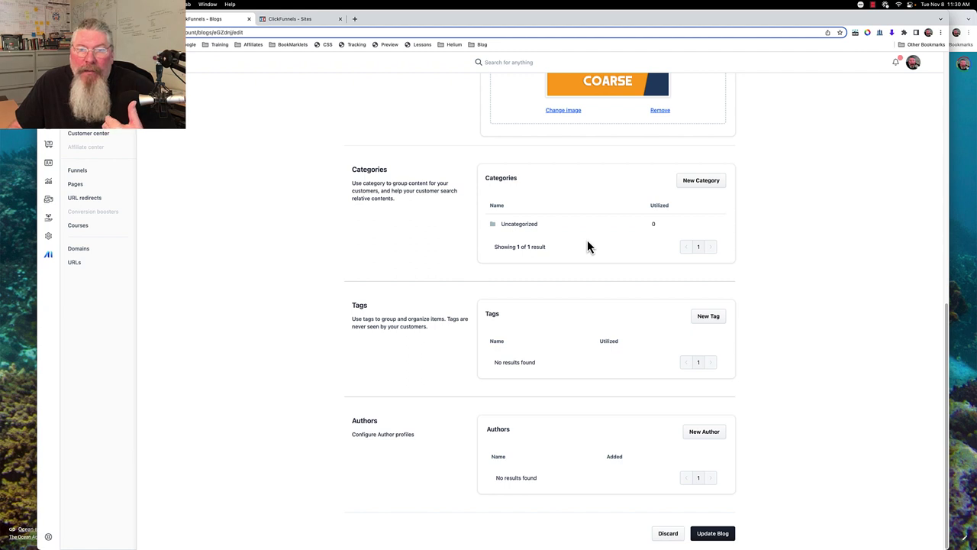
# Create a new blog category named 'Ninja Hacks'.
pyautogui.click(691, 187)
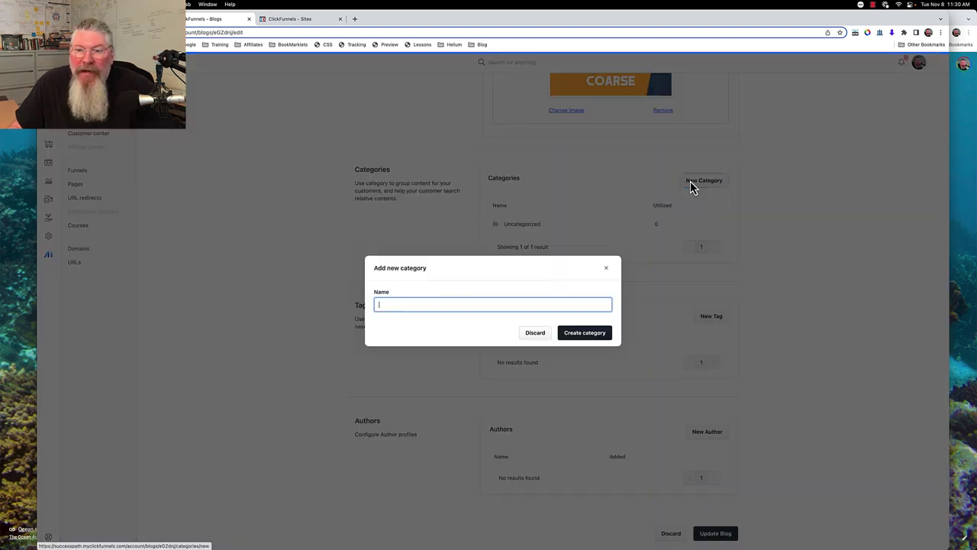
pyautogui.click(435, 304)
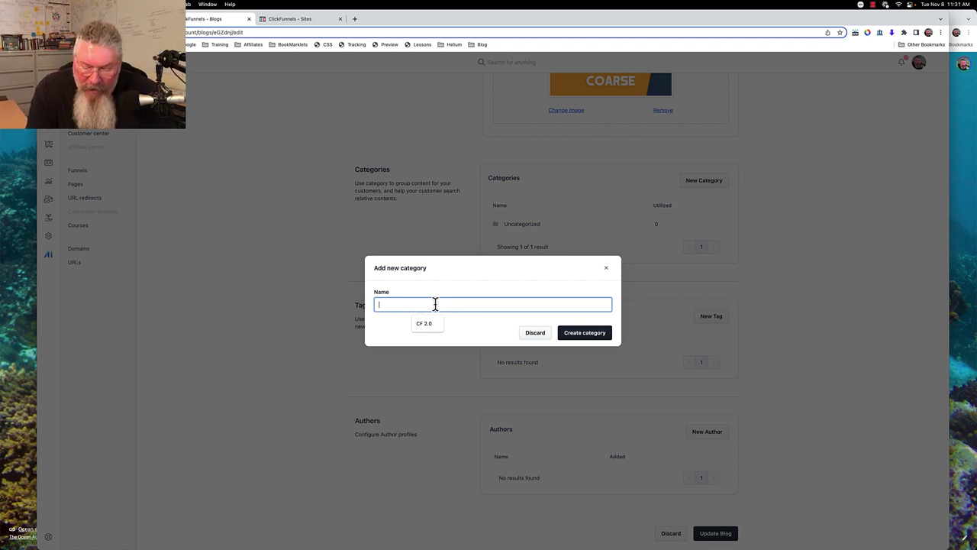
pyautogui.write('Ninja Hacks')
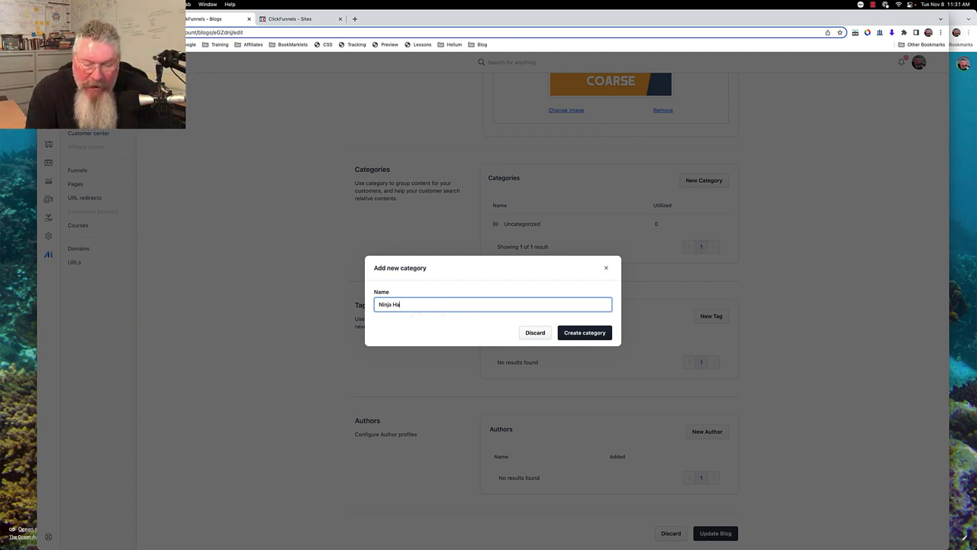
pyautogui.click(575, 337)
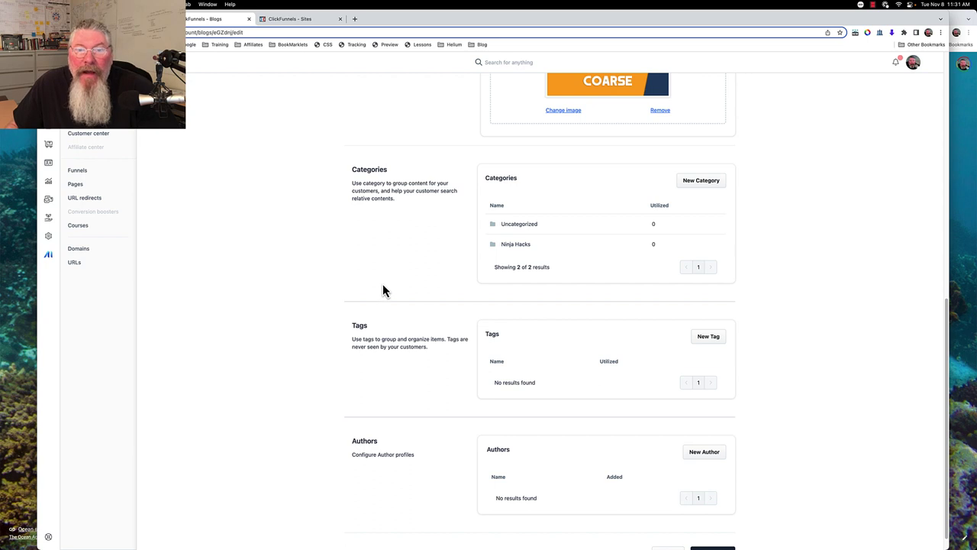
# Create a new blog tag named 'Hacks'.
pyautogui.click(704, 341)
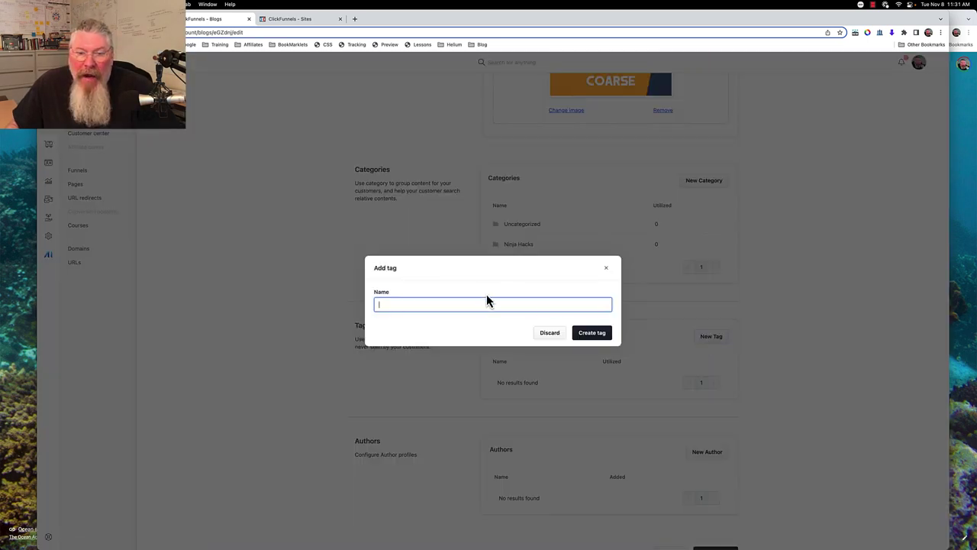
pyautogui.write('Hacks')
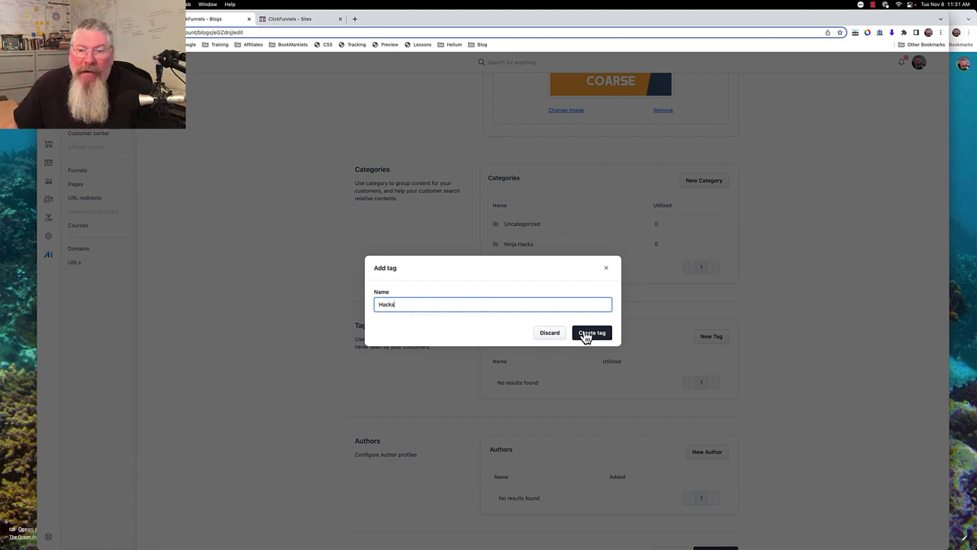
pyautogui.click(585, 337)
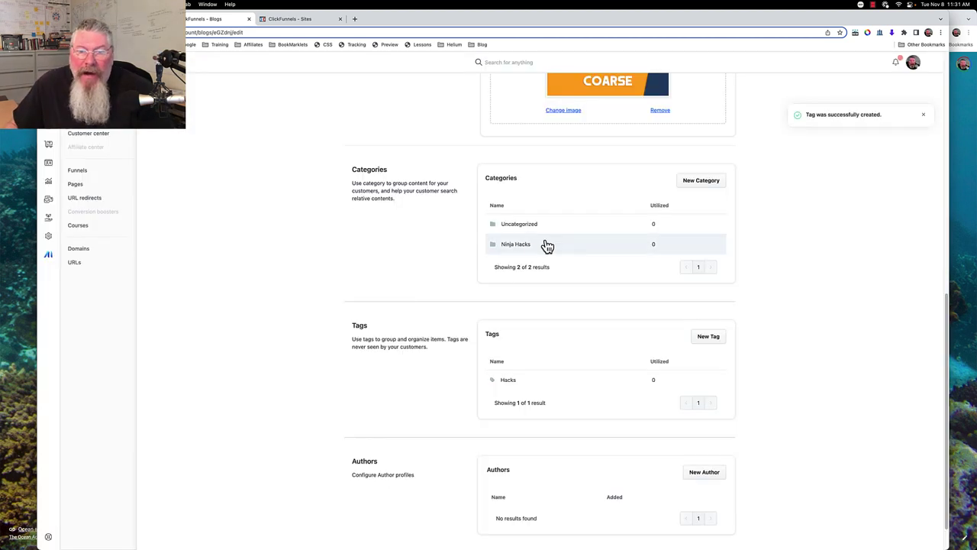
# Create a new author using the autofilled name and email, with the second image selected.
pyautogui.scroll(-1, 518, 450)
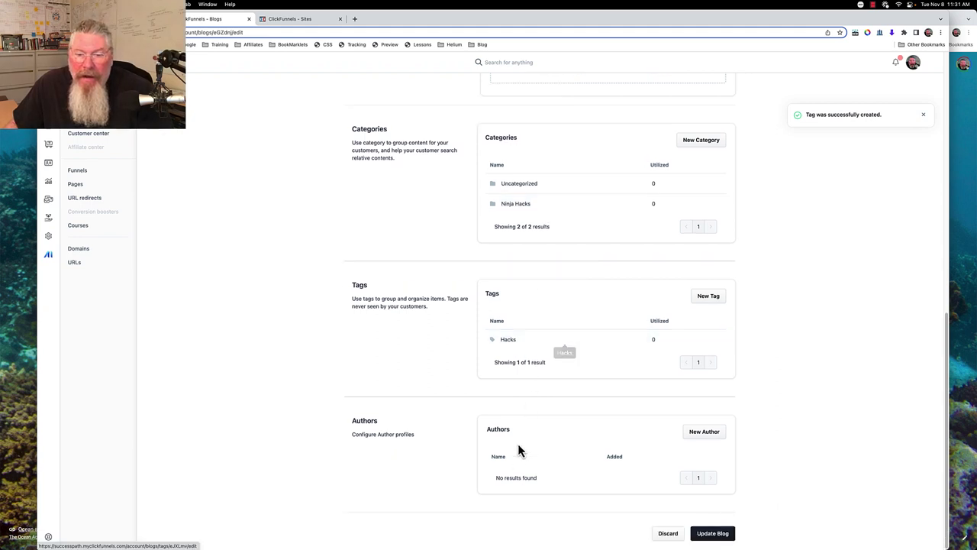
pyautogui.click(701, 435)
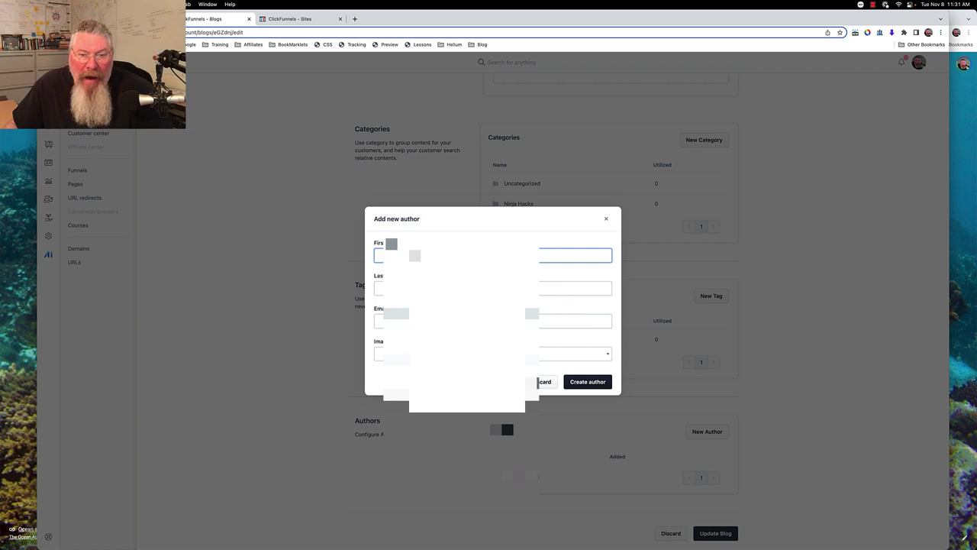
pyautogui.press('Down')
pyautogui.press('Return')
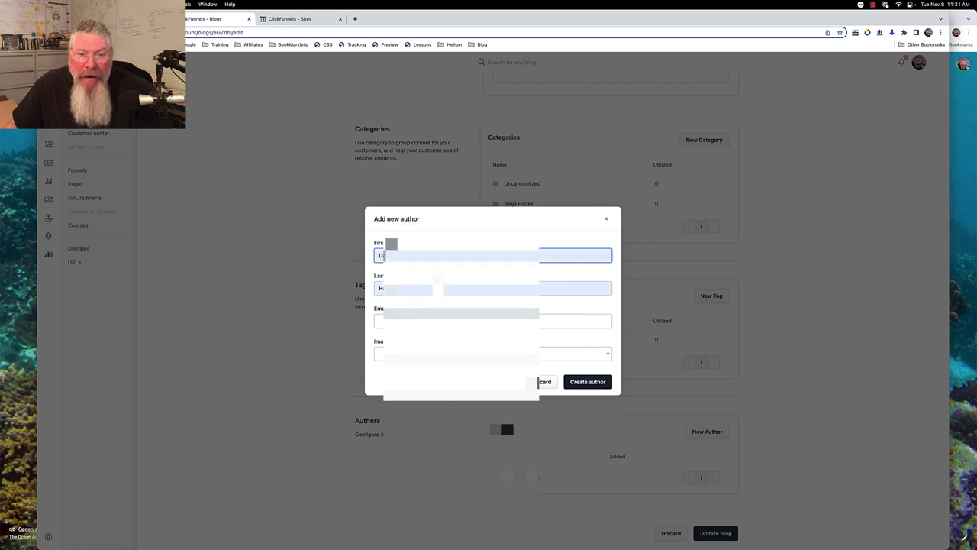
pyautogui.click(493, 321)
pyautogui.press('Down')
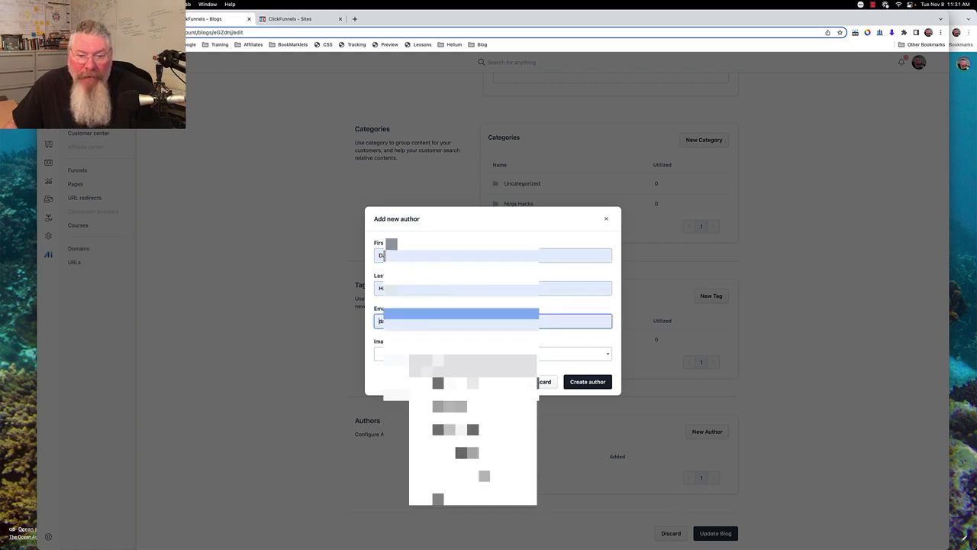
pyautogui.press('Return')
pyautogui.click(450, 355)
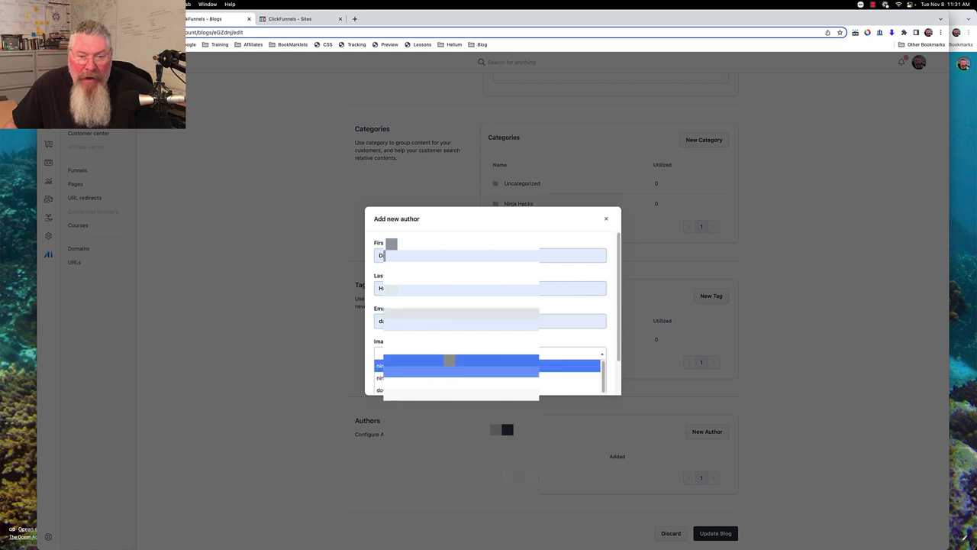
pyautogui.click(403, 379)
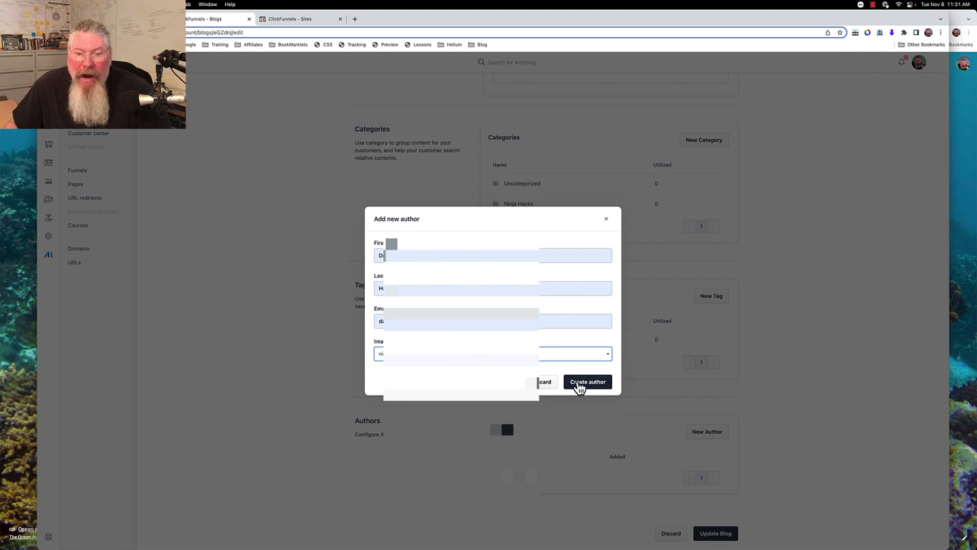
pyautogui.click(579, 385)
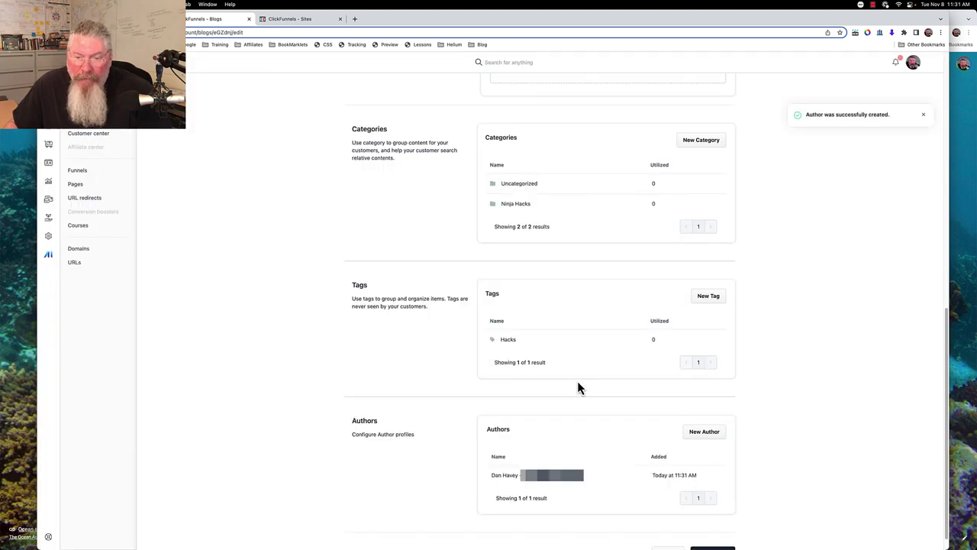
pyautogui.scroll(-1, 578, 383)
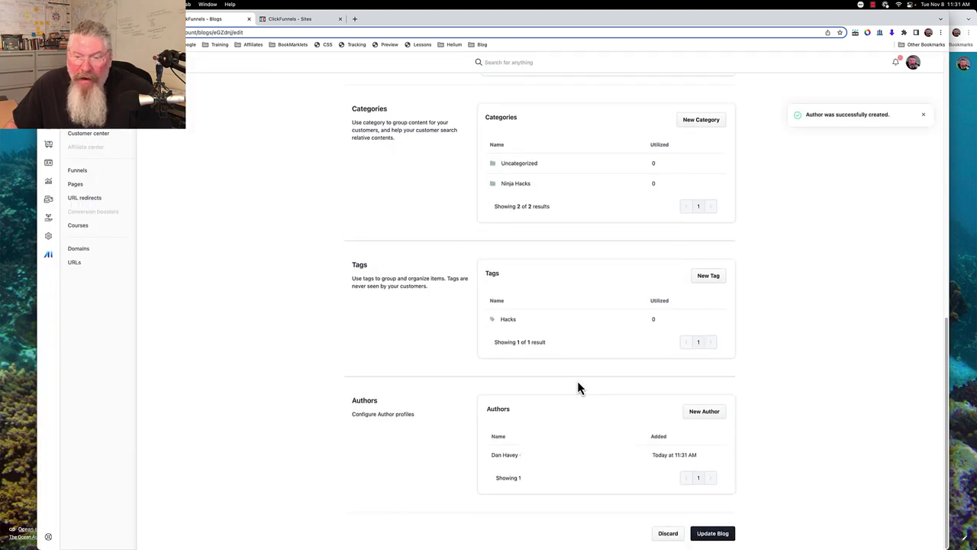
# Save the blog settings with Update Blog.
pyautogui.click(721, 534)
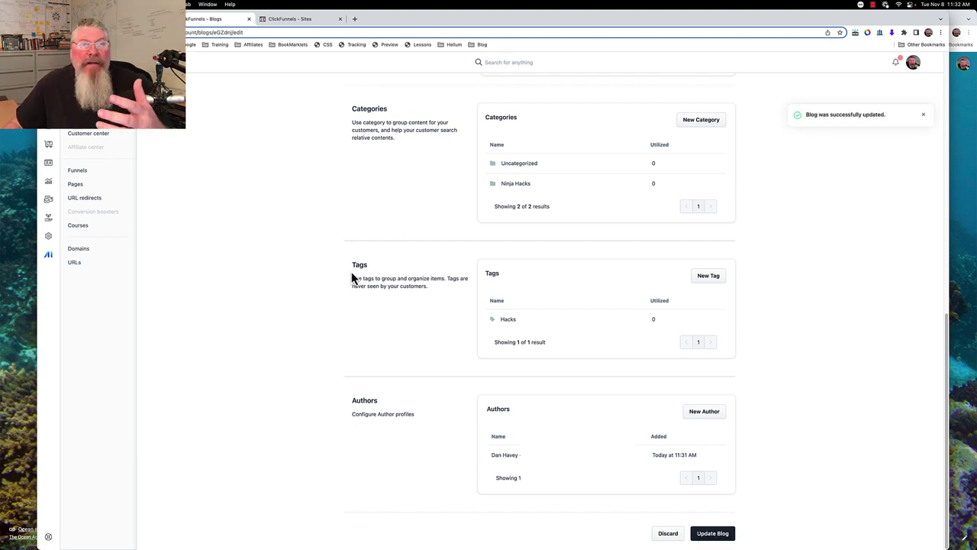
pyautogui.scroll(2, 346, 283)
pyautogui.scroll(12, 345, 280)
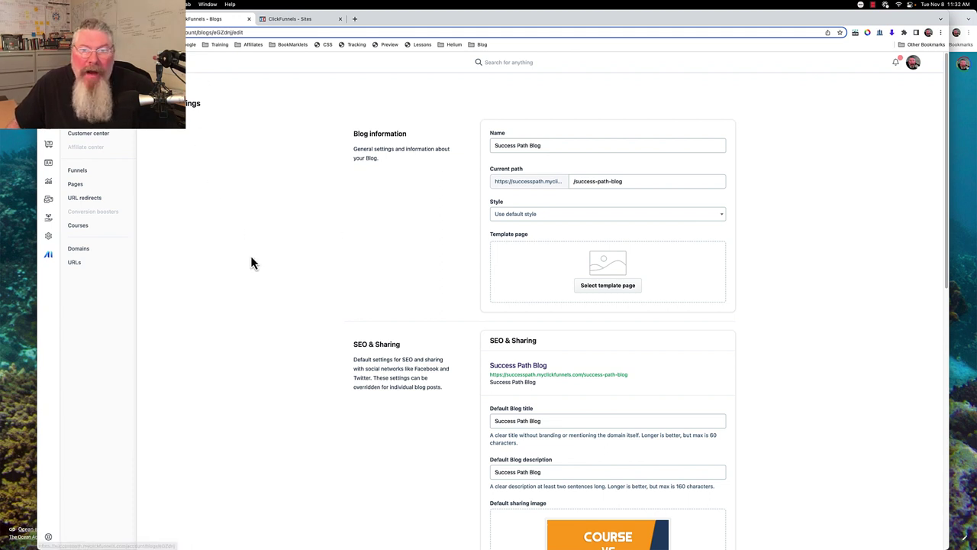
# Back on Posts, preview the blog in a new tab, close it, and open Customer Center.
pyautogui.press('super+bracketleft')
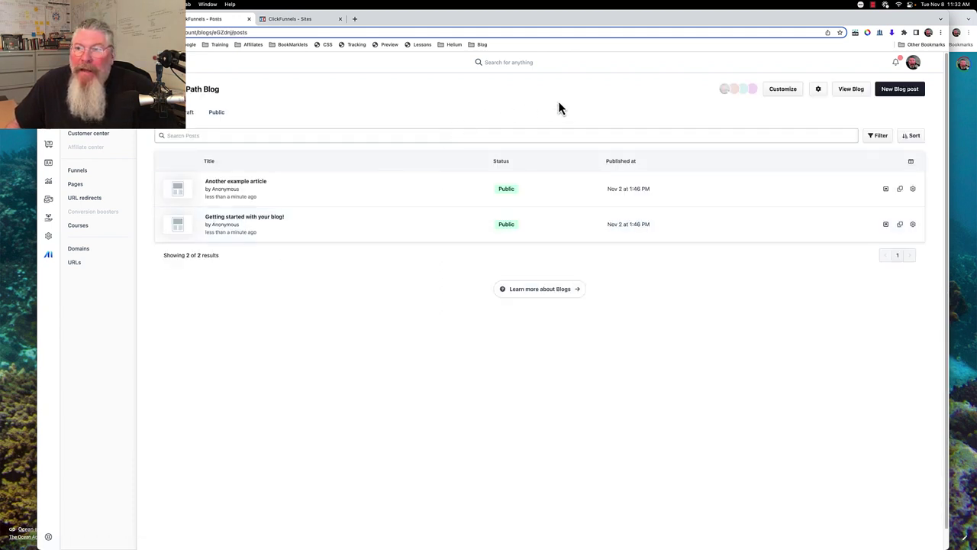
pyautogui.click(847, 90)
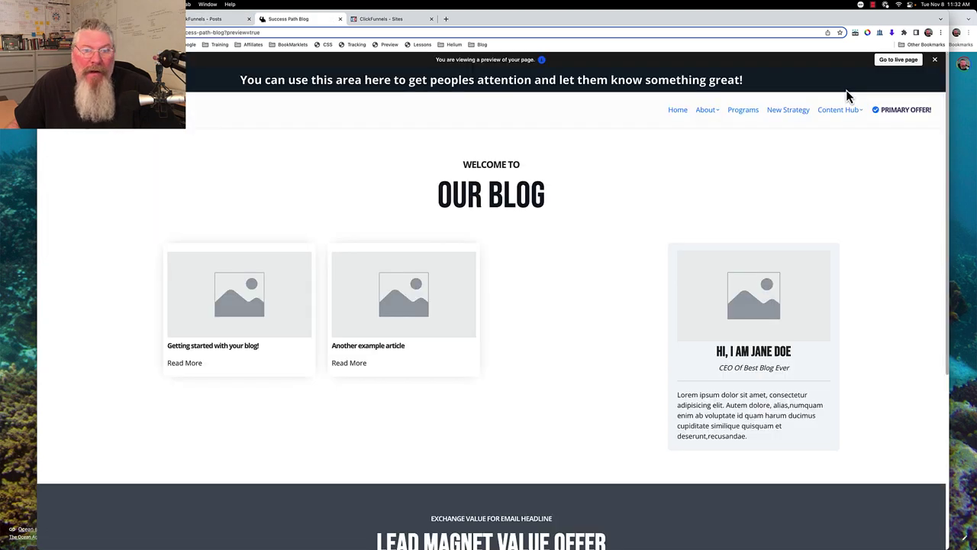
pyautogui.click(340, 19)
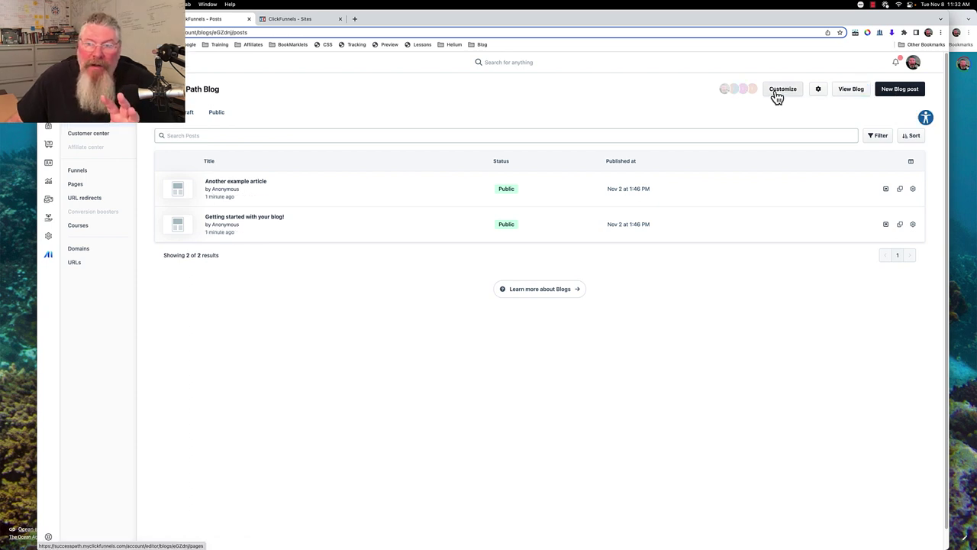
pyautogui.click(84, 136)
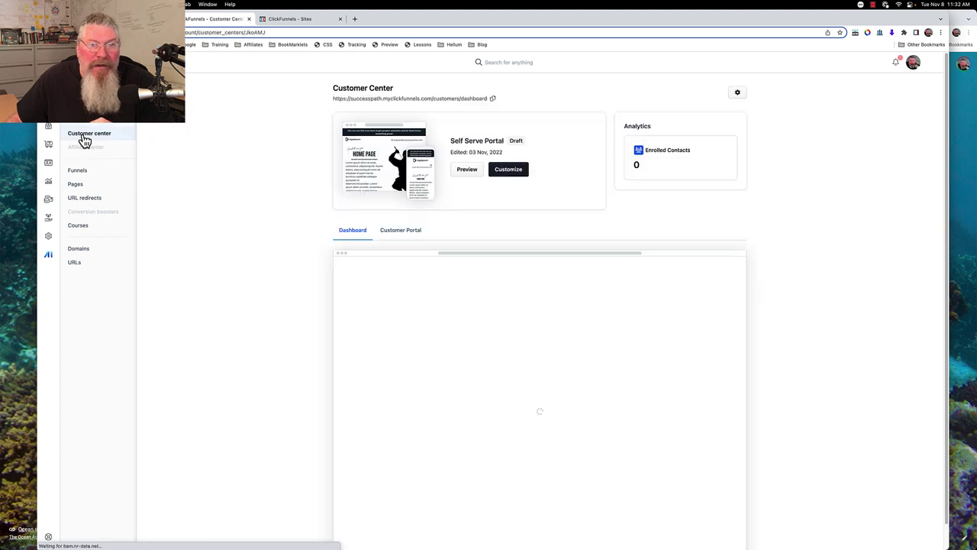
# Open the site in the page editor and view the Blog home, Blog post and Blog category templates.
pyautogui.click(510, 169)
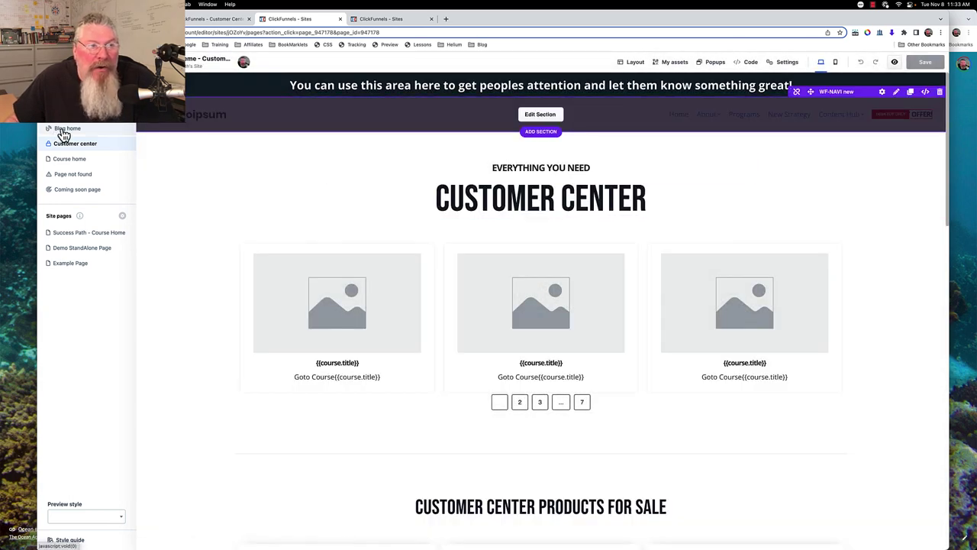
pyautogui.click(66, 129)
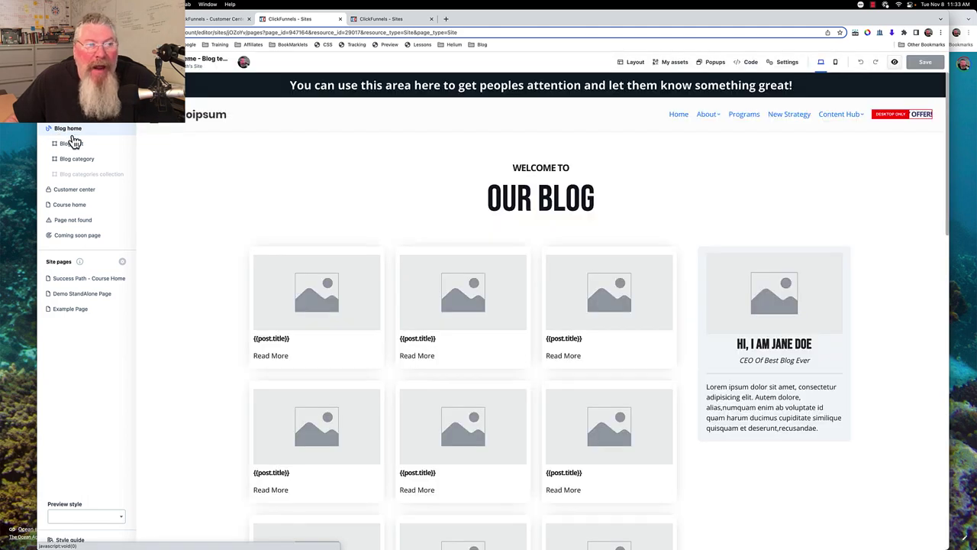
pyautogui.click(72, 146)
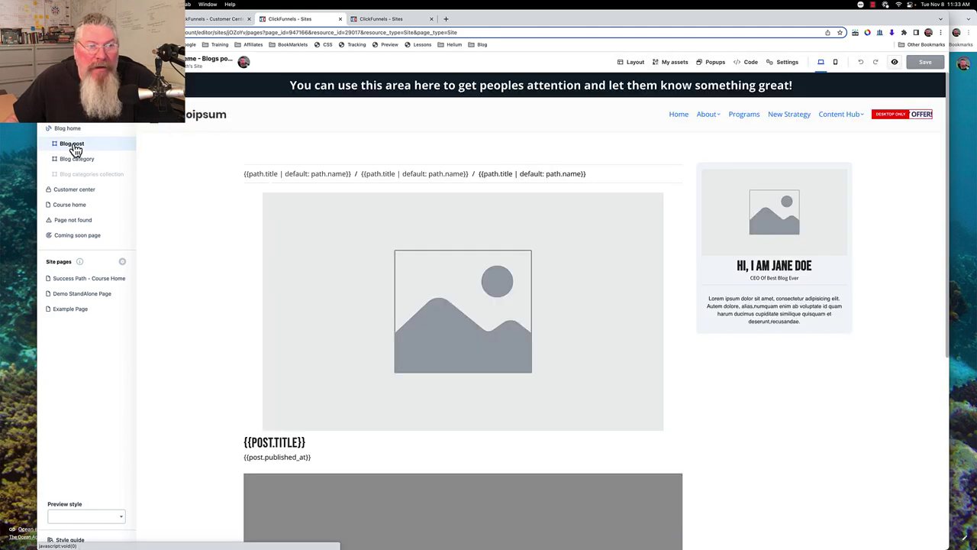
pyautogui.click(77, 162)
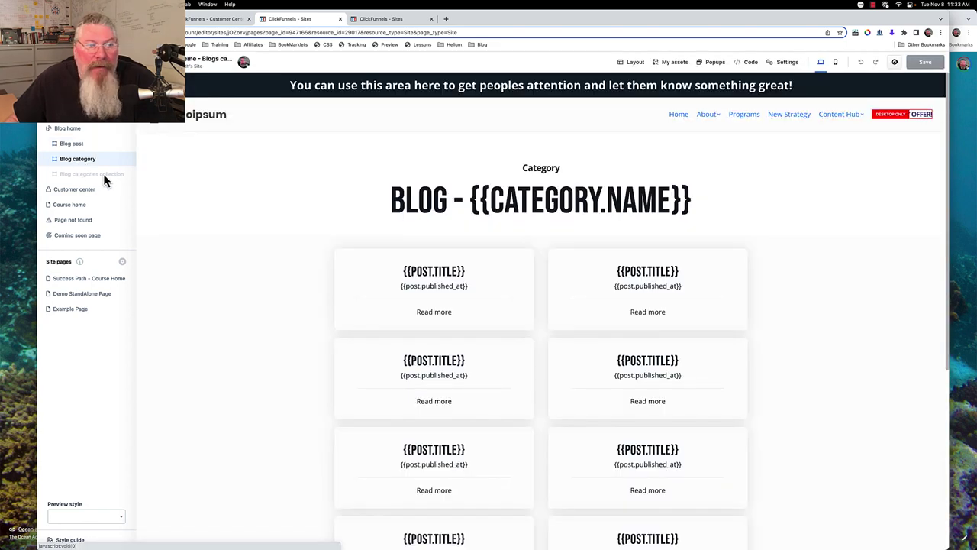
pyautogui.click(72, 130)
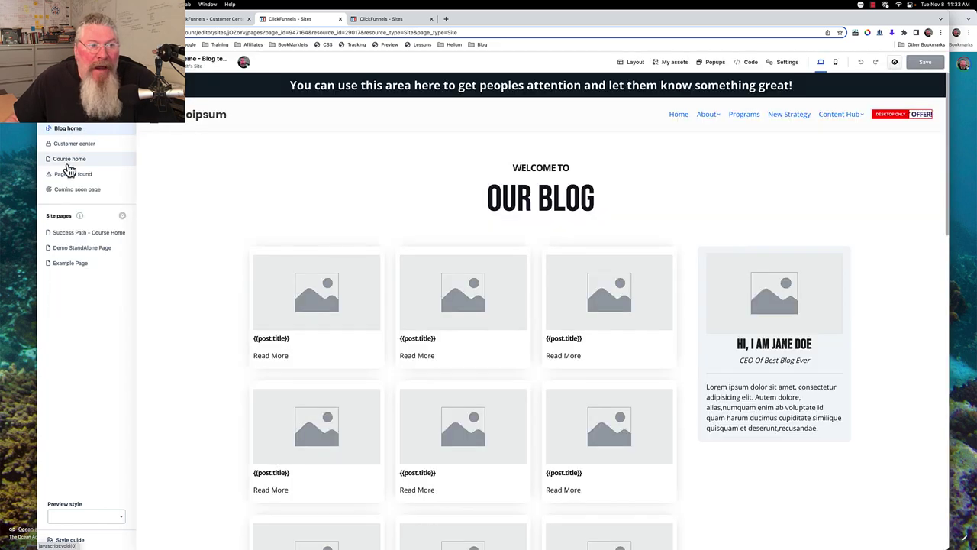
# Compare the Course home and Blog category templates, finishing on Blog home.
pyautogui.click(67, 159)
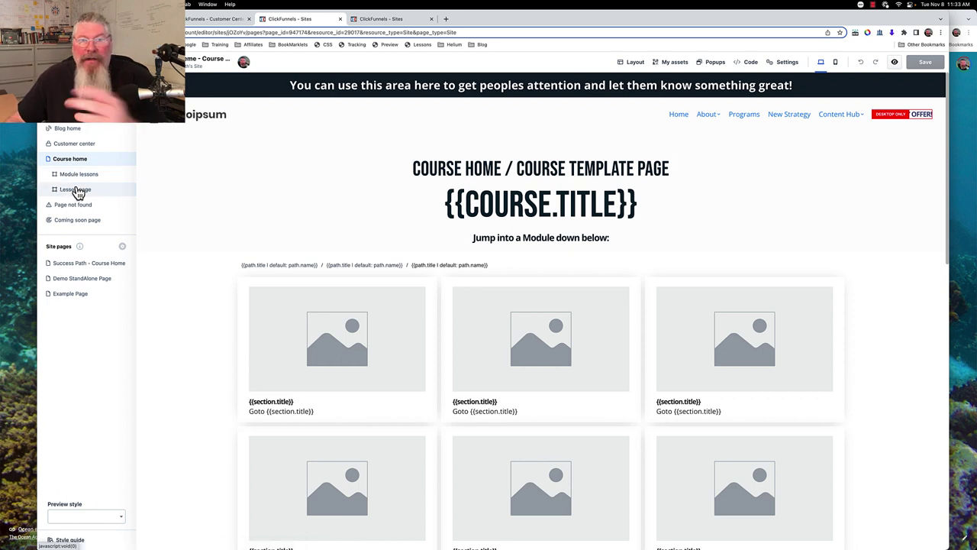
pyautogui.click(68, 128)
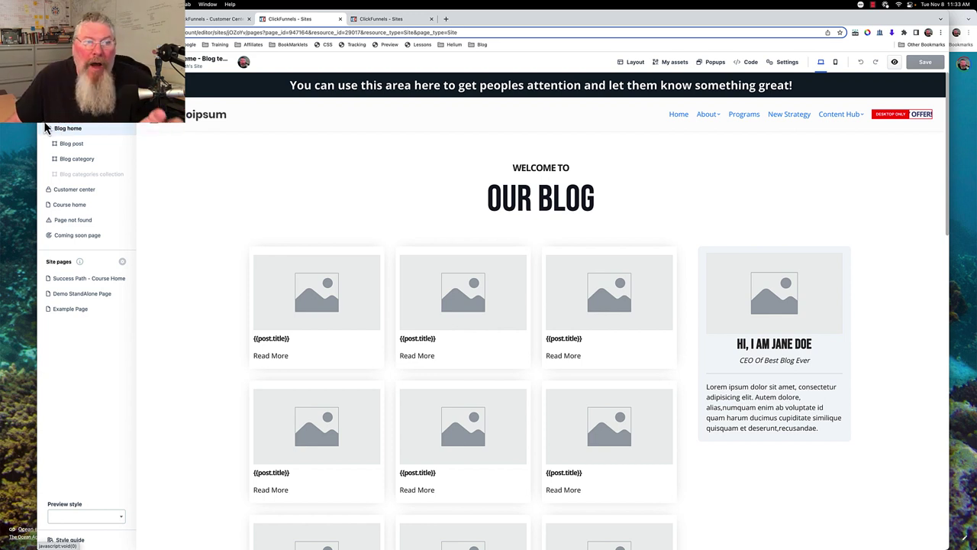
pyautogui.click(78, 159)
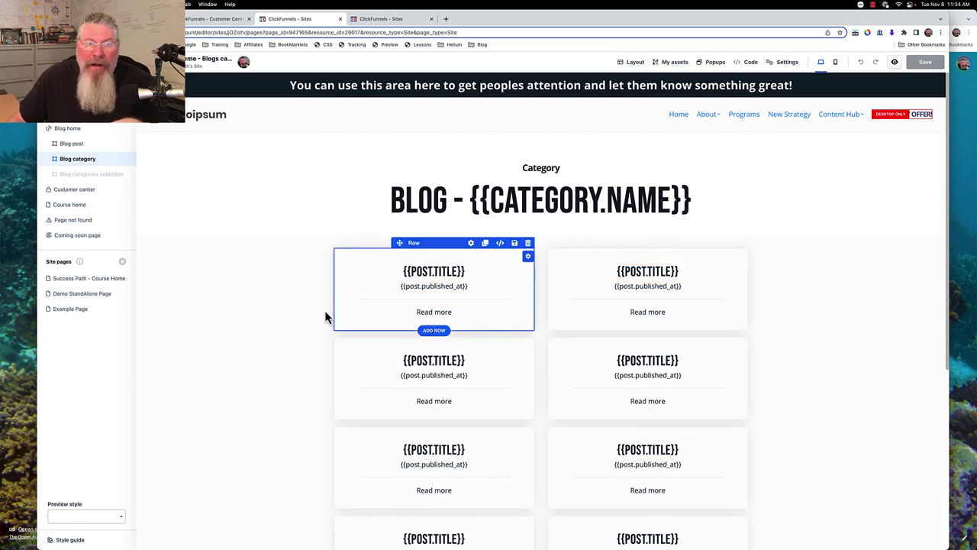
pyautogui.click(68, 131)
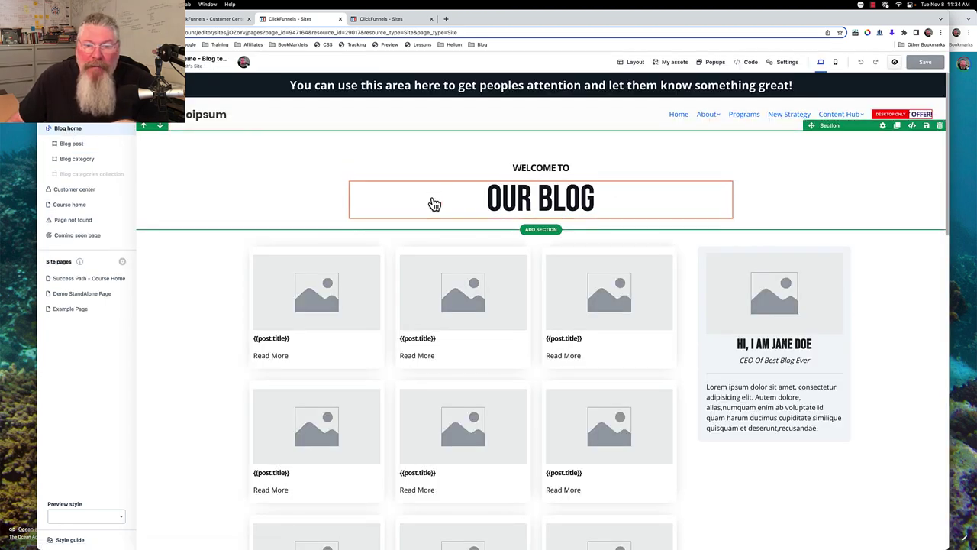
# Insert a one-column row below the 'OUR BLOG' headline.
pyautogui.click(423, 282)
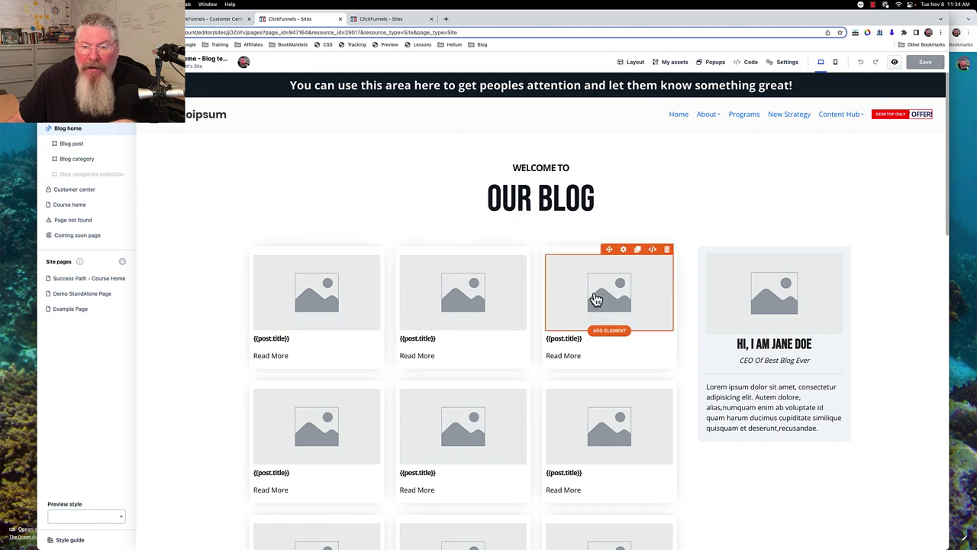
pyautogui.click(585, 436)
pyautogui.click(621, 290)
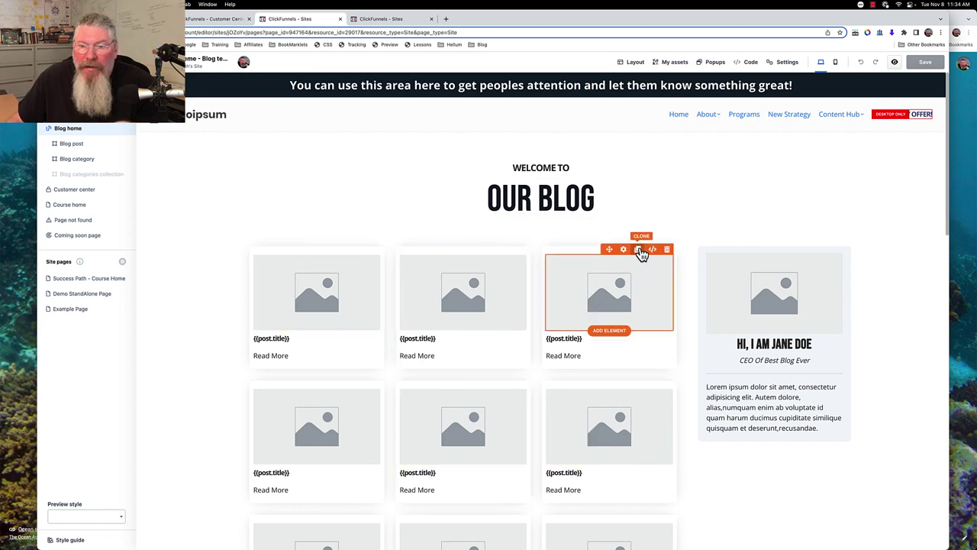
pyautogui.click(516, 200)
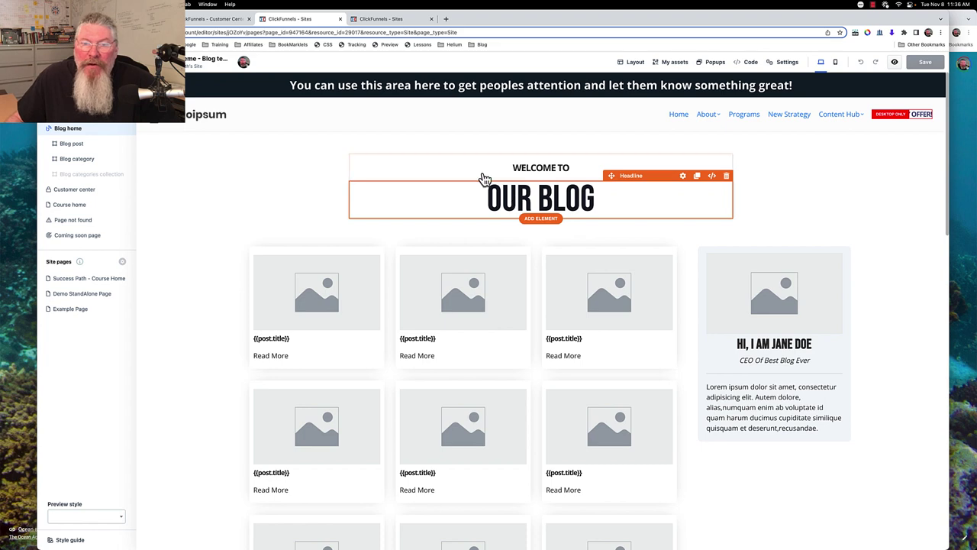
pyautogui.click(468, 220)
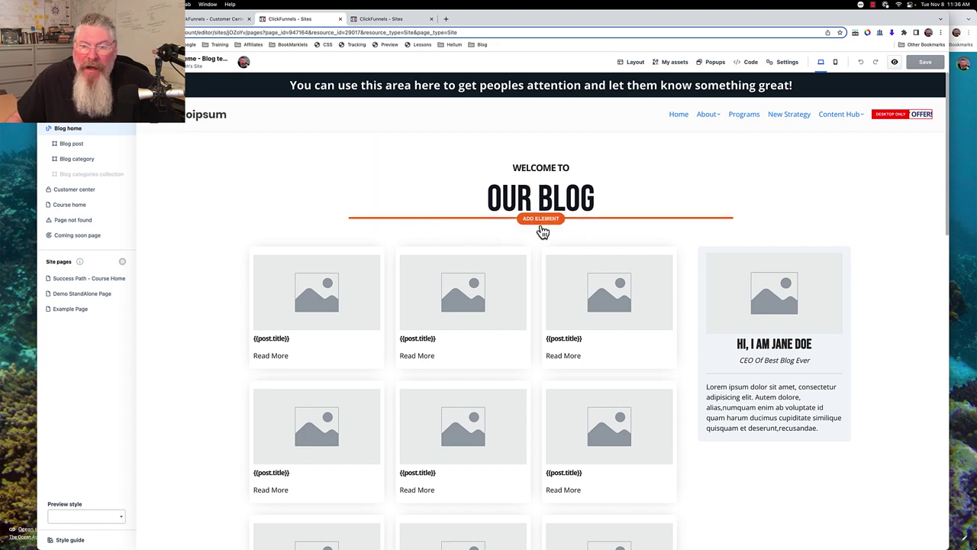
pyautogui.click(542, 227)
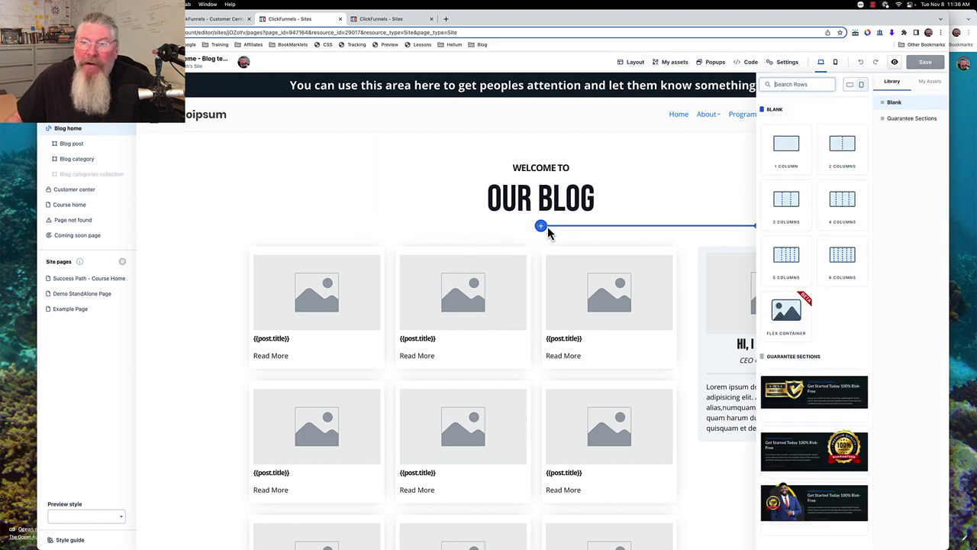
pyautogui.click(786, 145)
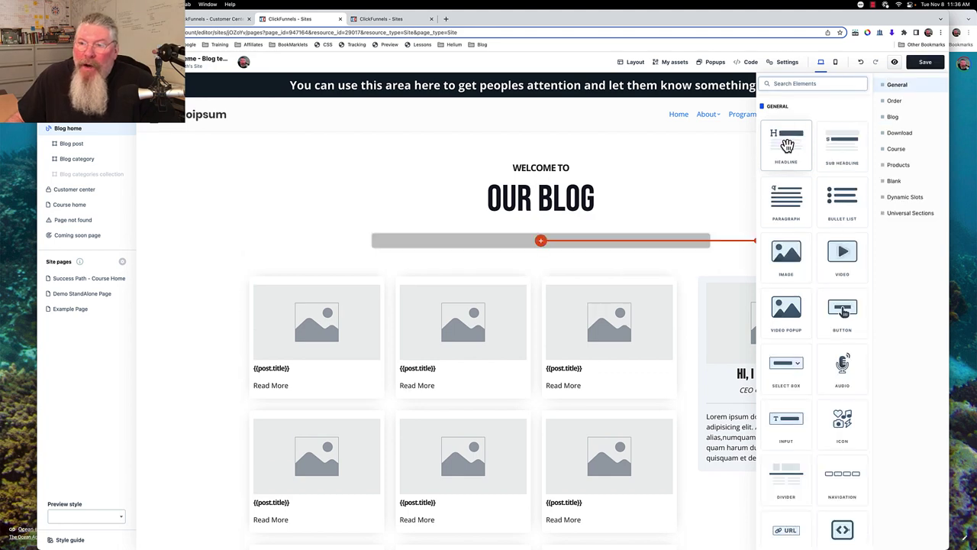
# Add a Blog Posts Collection to the row with post Image, Name and Read more Link elements.
pyautogui.click(894, 119)
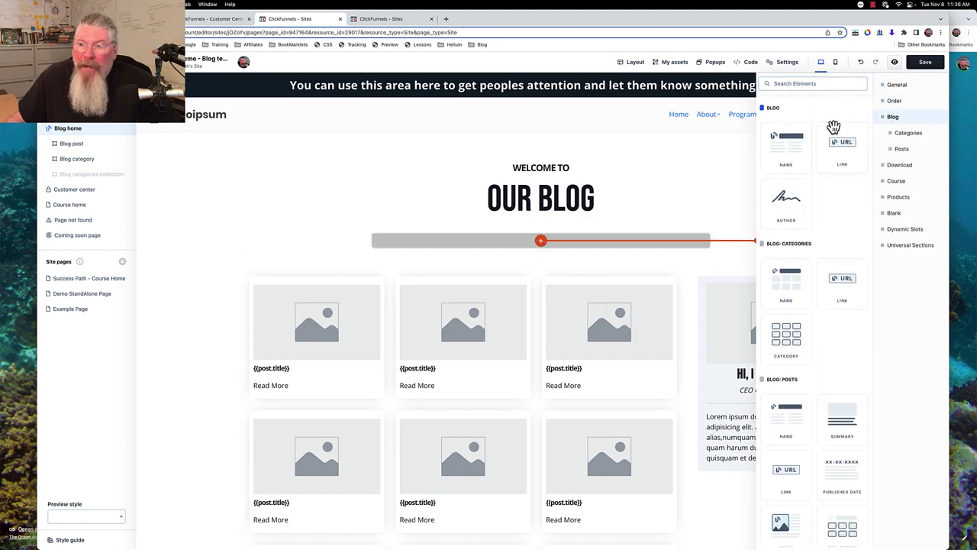
pyautogui.scroll(-2, 801, 148)
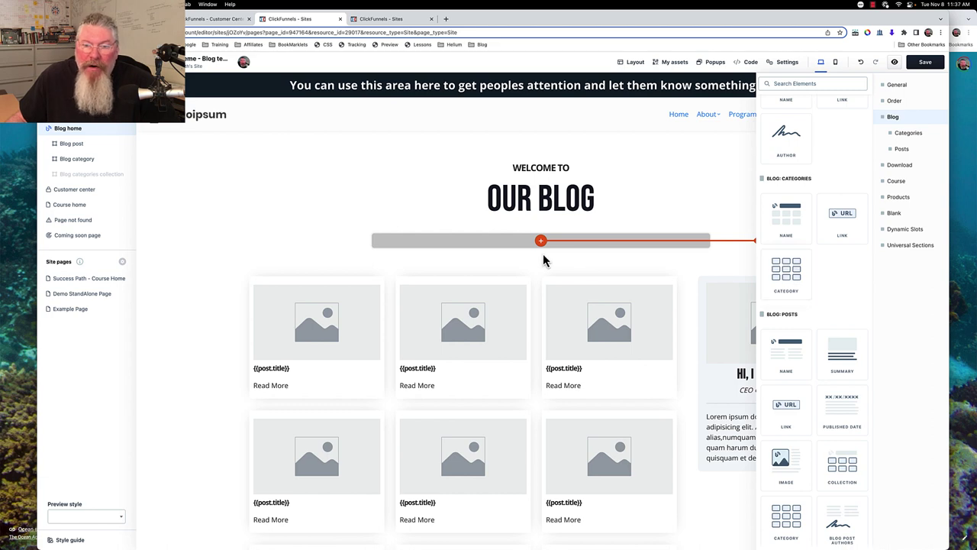
pyautogui.scroll(-1, 778, 280)
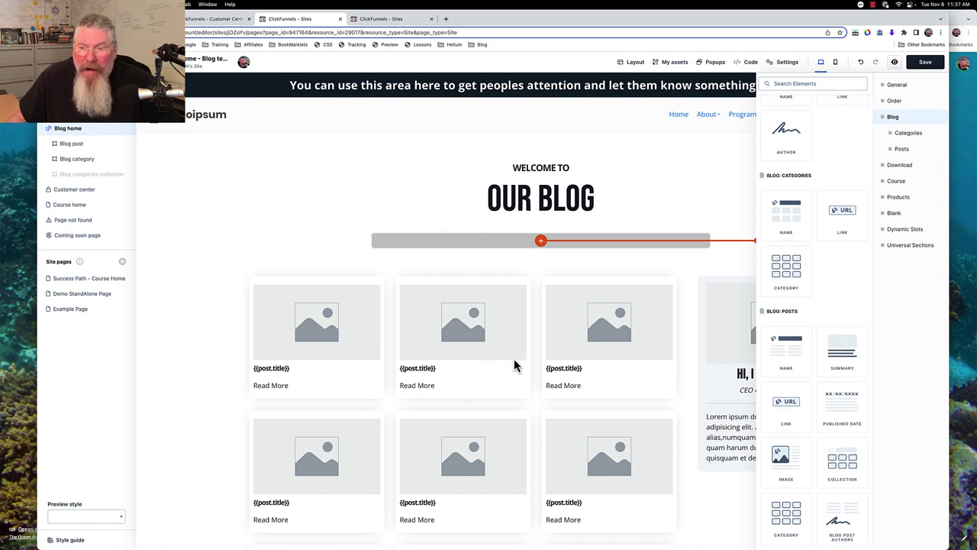
pyautogui.scroll(-2, 823, 319)
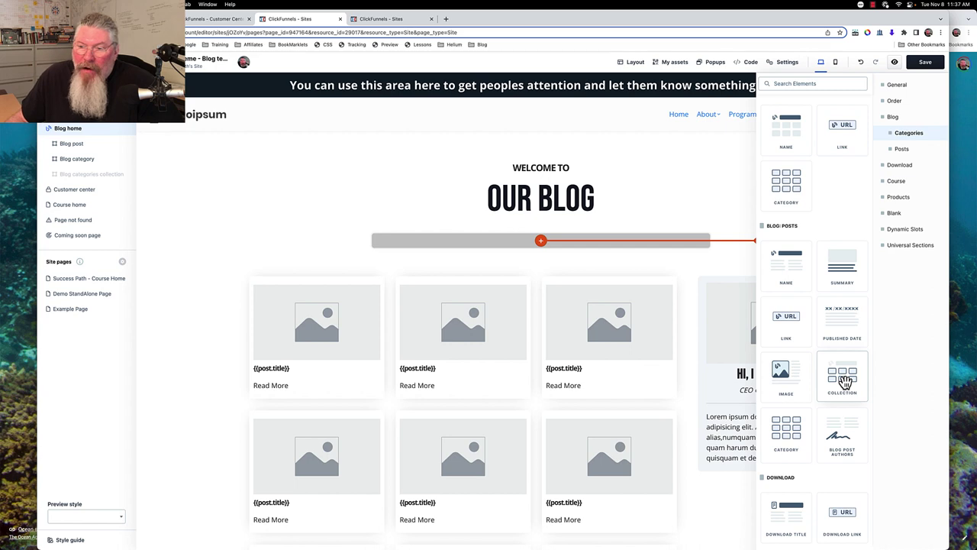
pyautogui.click(843, 378)
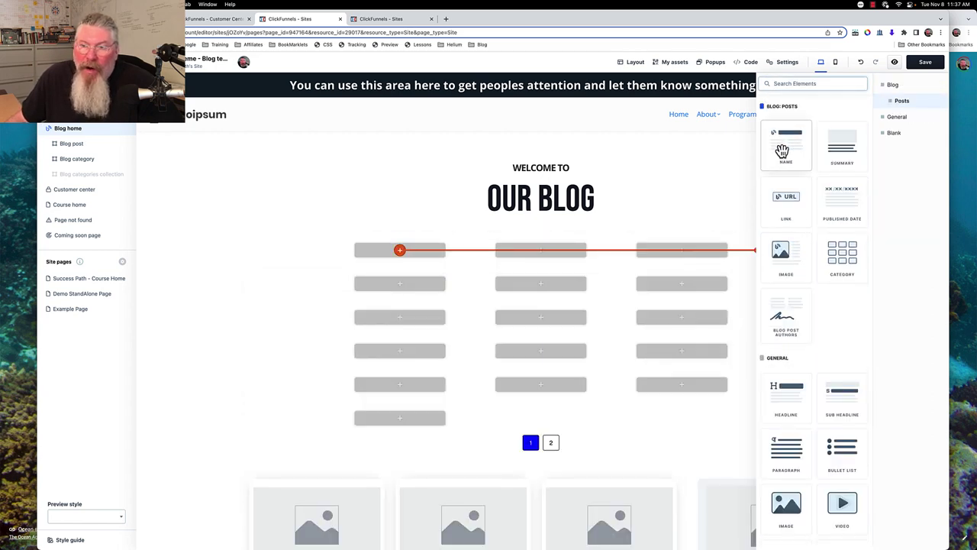
pyautogui.click(780, 252)
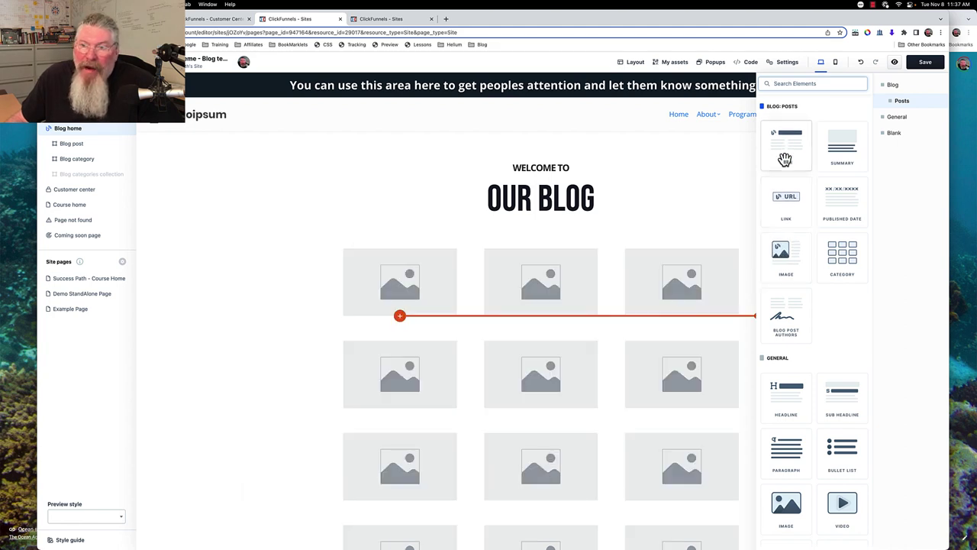
pyautogui.click(785, 158)
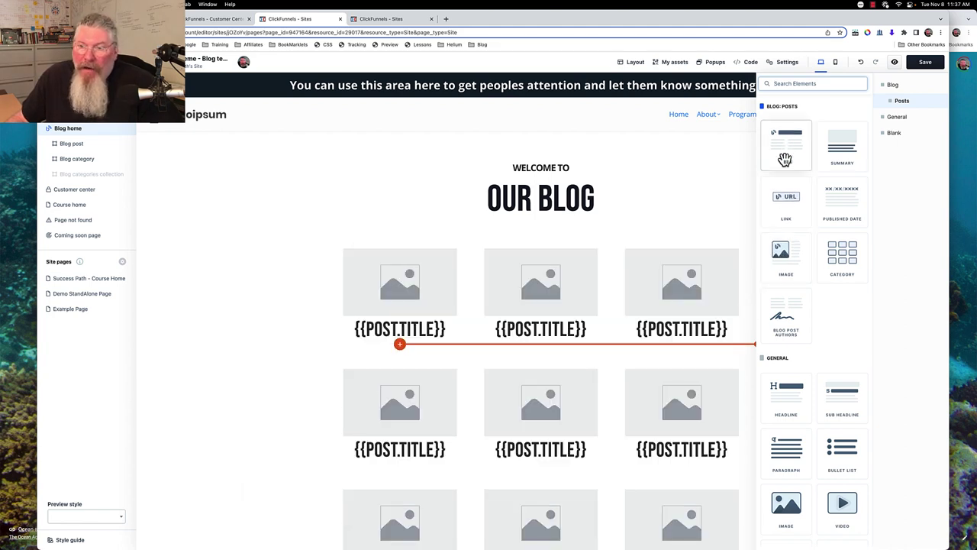
pyautogui.click(785, 202)
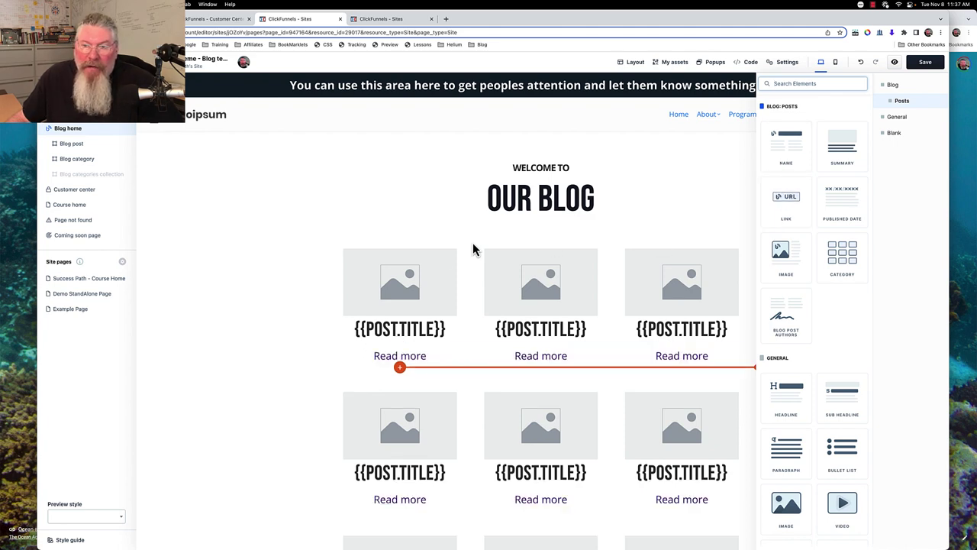
pyautogui.click(669, 200)
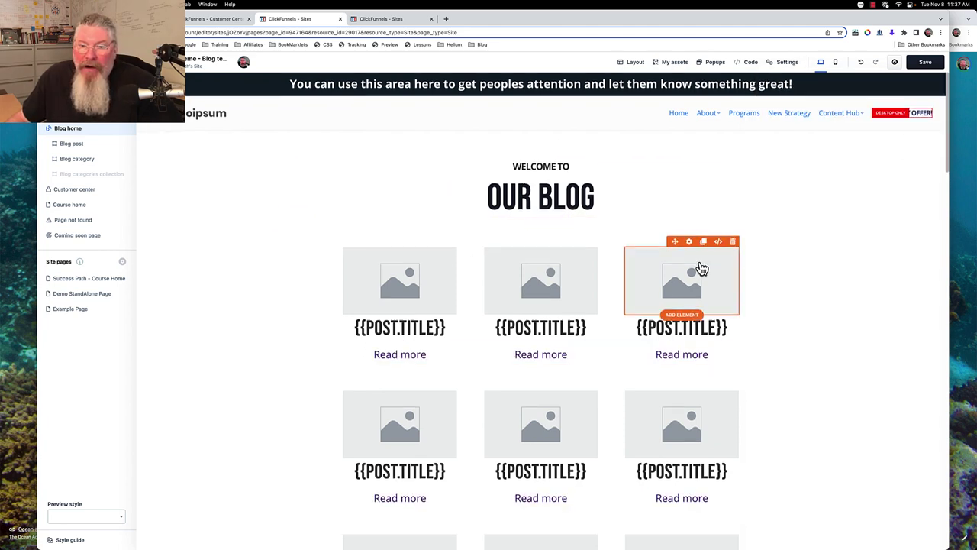
pyautogui.scroll(-5, 700, 268)
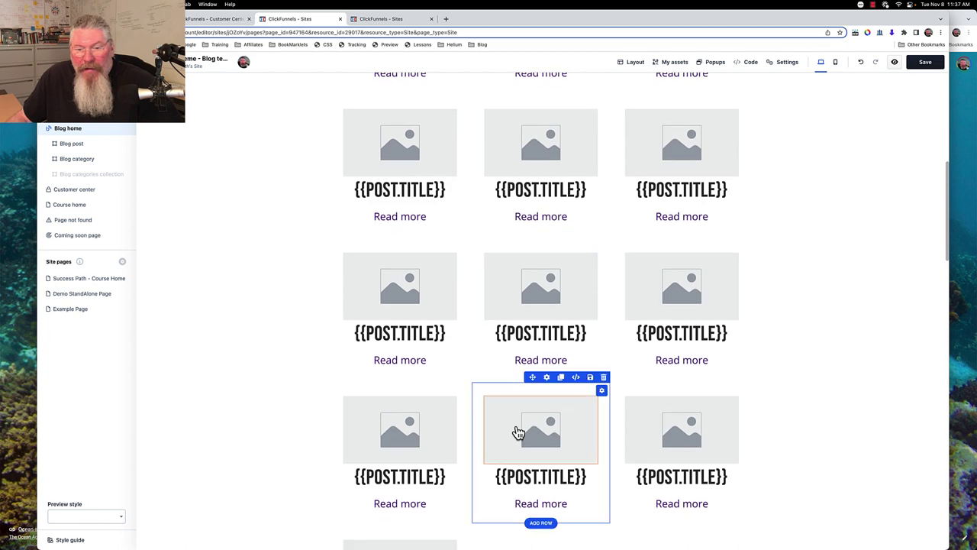
pyautogui.scroll(-2, 518, 433)
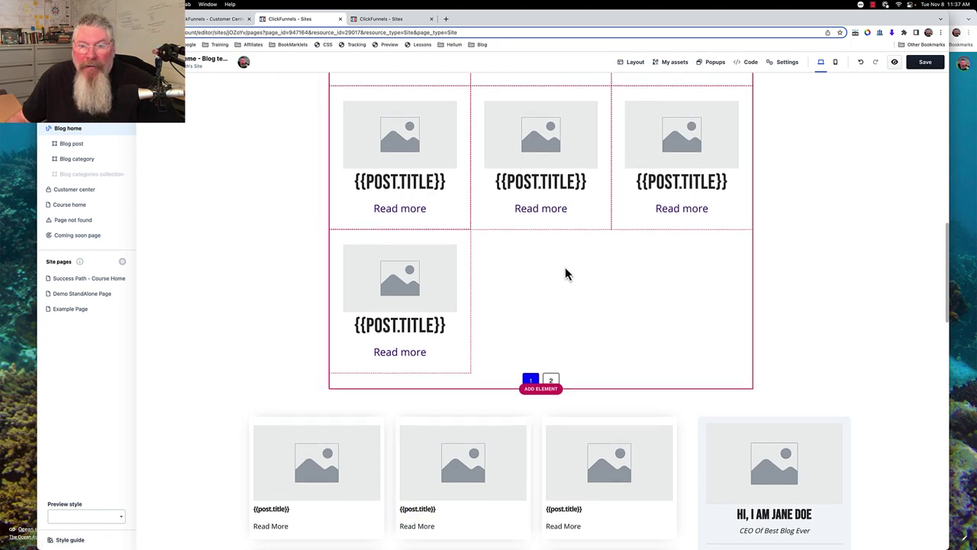
pyautogui.scroll(1, 566, 273)
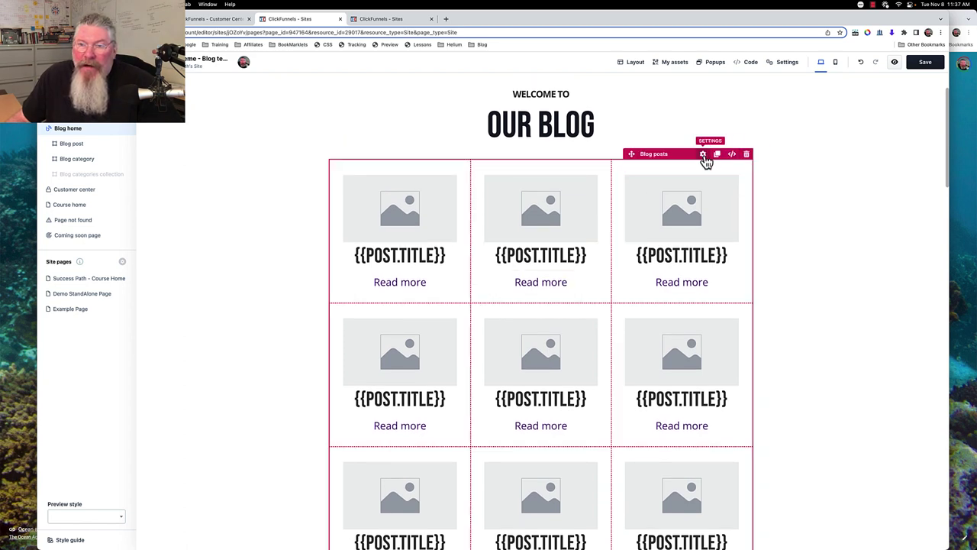
# In the collection's Advanced settings, set 3 items per row and 6 items per page.
pyautogui.click(703, 155)
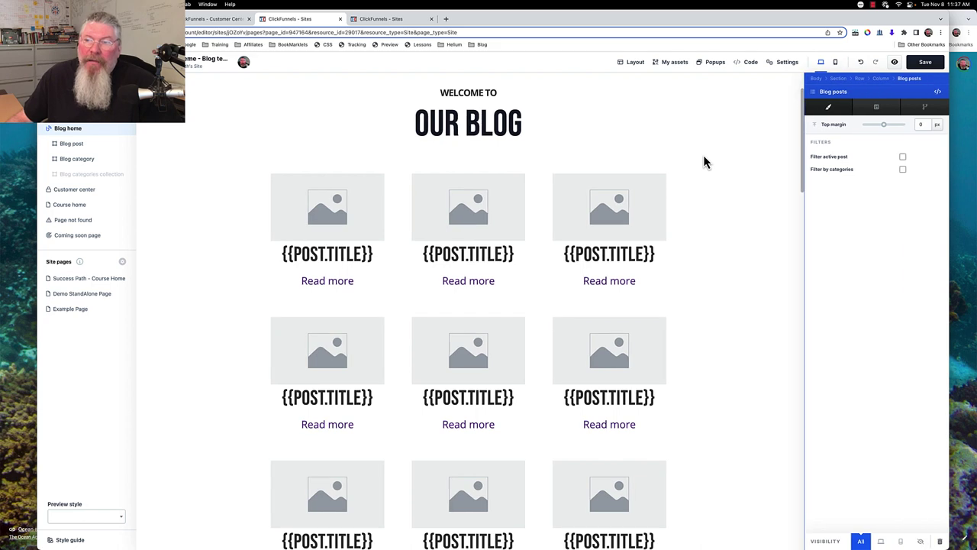
pyautogui.click(878, 107)
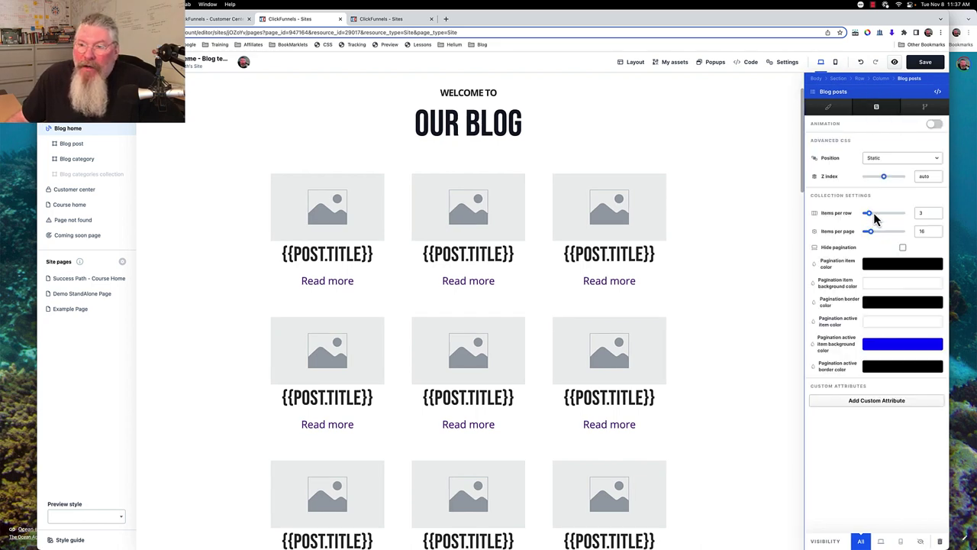
pyautogui.moveTo(869, 213)
pyautogui.mouseDown()
pyautogui.moveTo(878, 218)
pyautogui.moveTo(866, 219)
pyautogui.mouseUp()
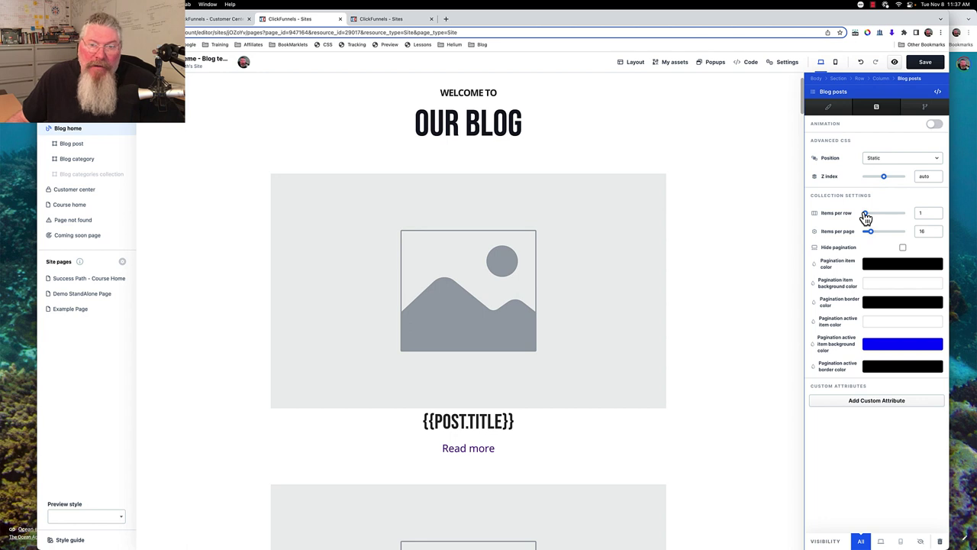
pyautogui.moveTo(867, 219); pyautogui.dragTo(868, 239)
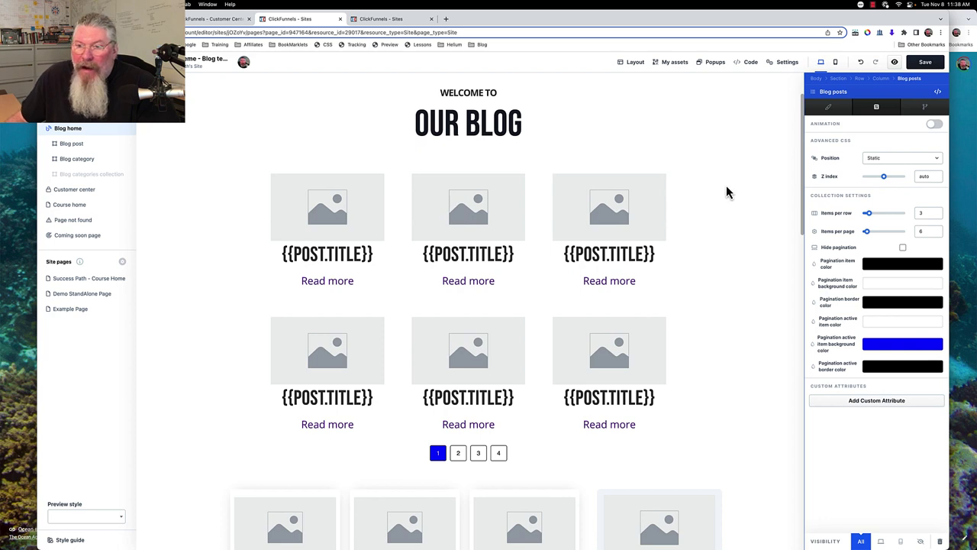
pyautogui.click(683, 197)
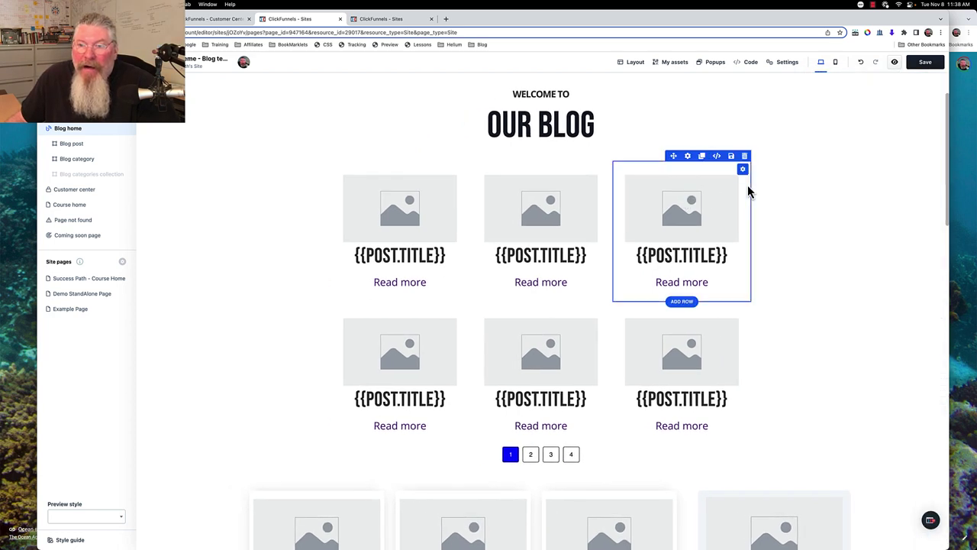
# Turn on a shadow with spread 0 for the row holding the blog posts.
pyautogui.moveTo(631, 159)
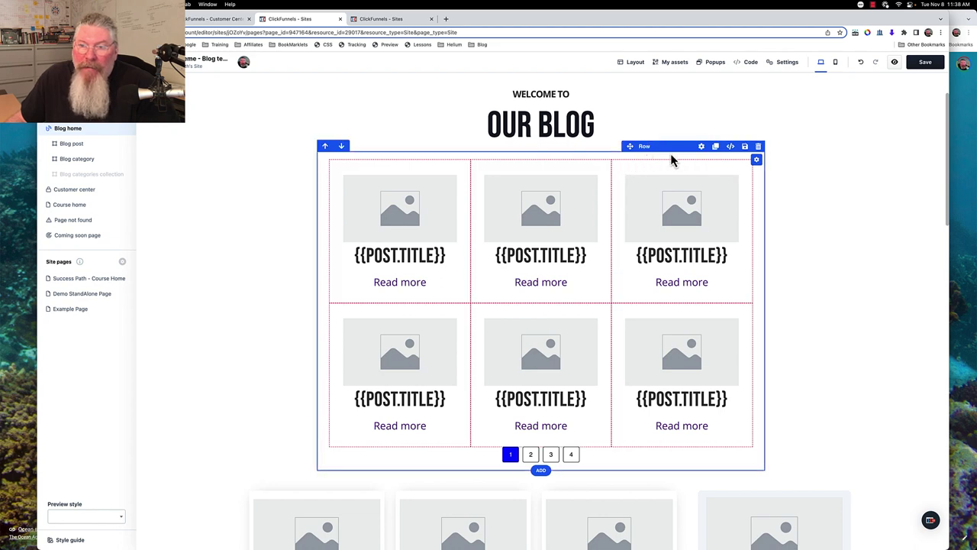
pyautogui.click(700, 147)
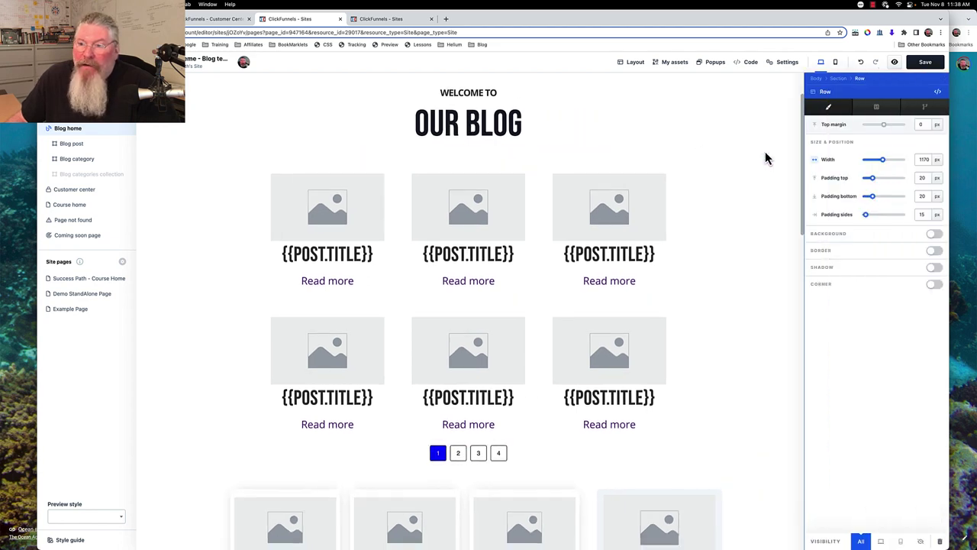
pyautogui.click(934, 267)
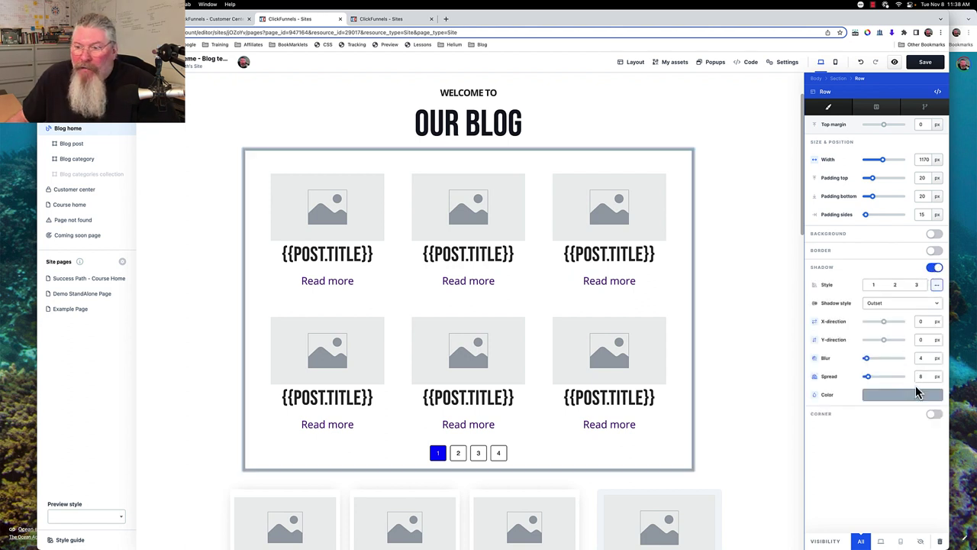
pyautogui.moveTo(867, 377)
pyautogui.mouseDown()
pyautogui.moveTo(852, 379)
pyautogui.moveTo(882, 364)
pyautogui.mouseUp()
pyautogui.click(696, 206)
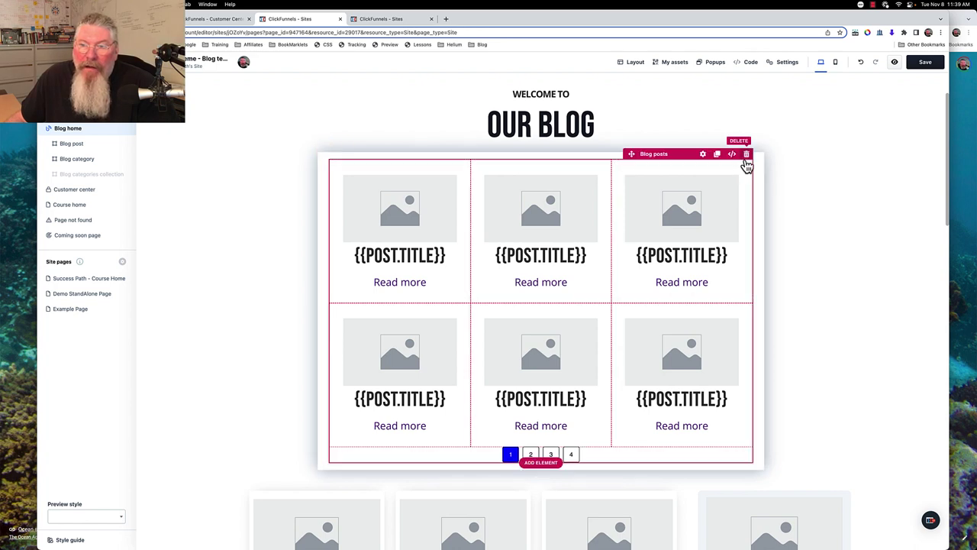
# Give the row of individual post cards a soft shadow with spread 0 and blur 17.
pyautogui.click(703, 154)
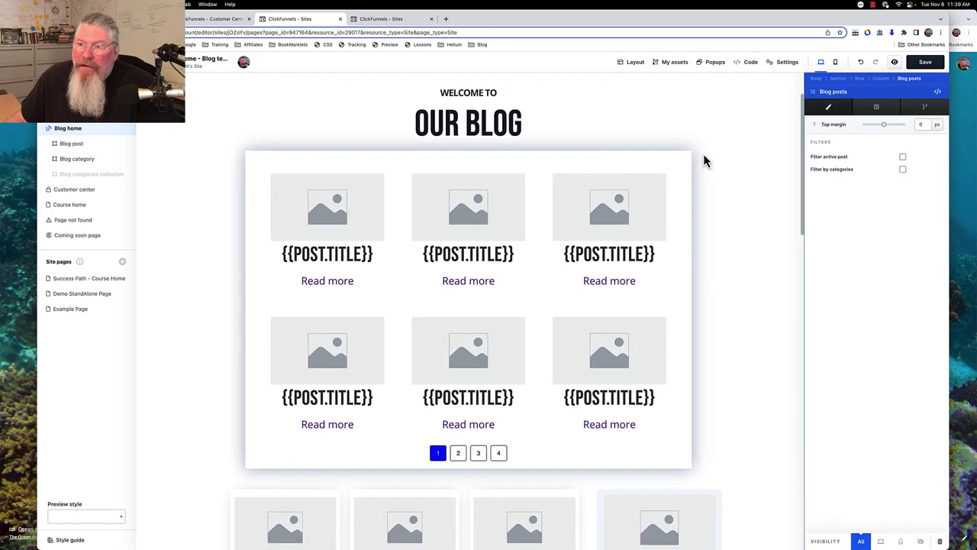
pyautogui.click(875, 109)
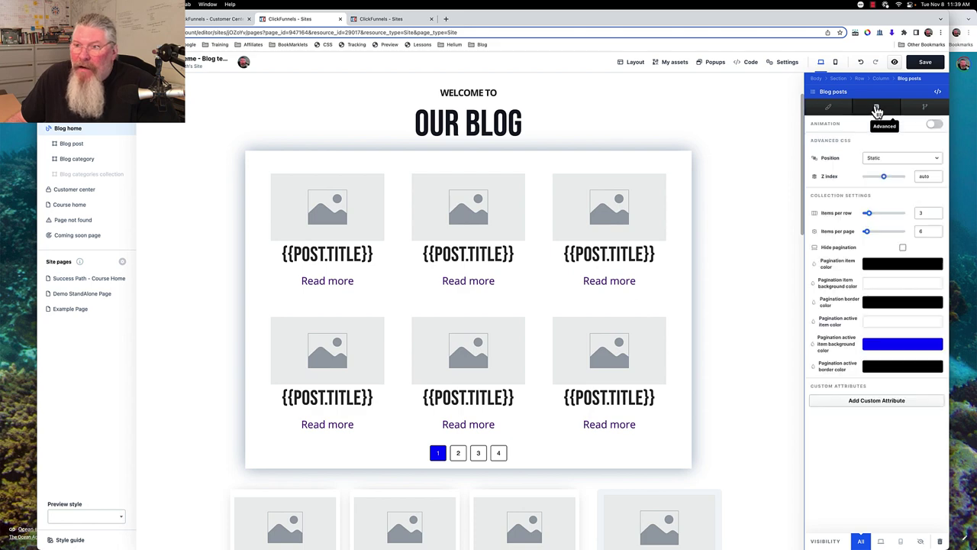
pyautogui.click(830, 108)
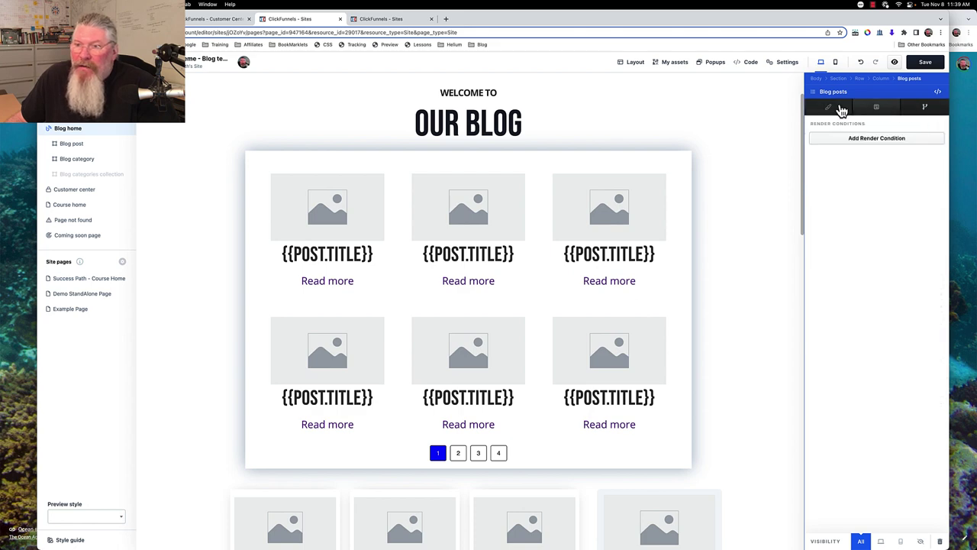
pyautogui.click(655, 193)
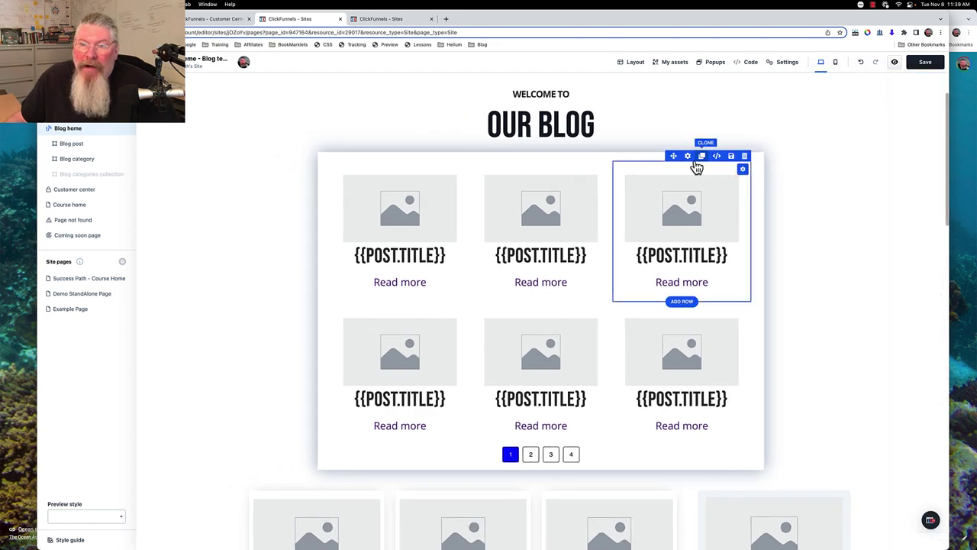
pyautogui.click(689, 158)
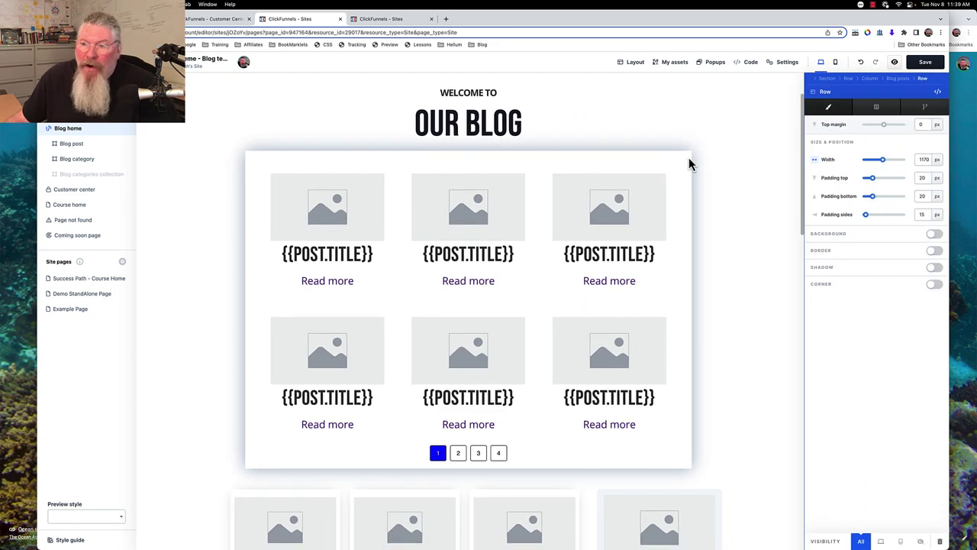
pyautogui.click(935, 269)
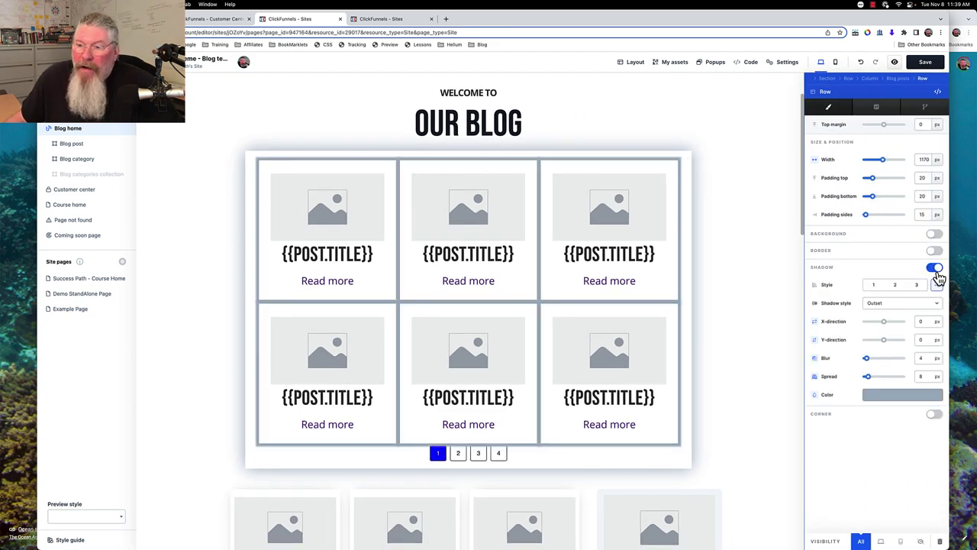
pyautogui.moveTo(868, 378); pyautogui.dragTo(872, 365)
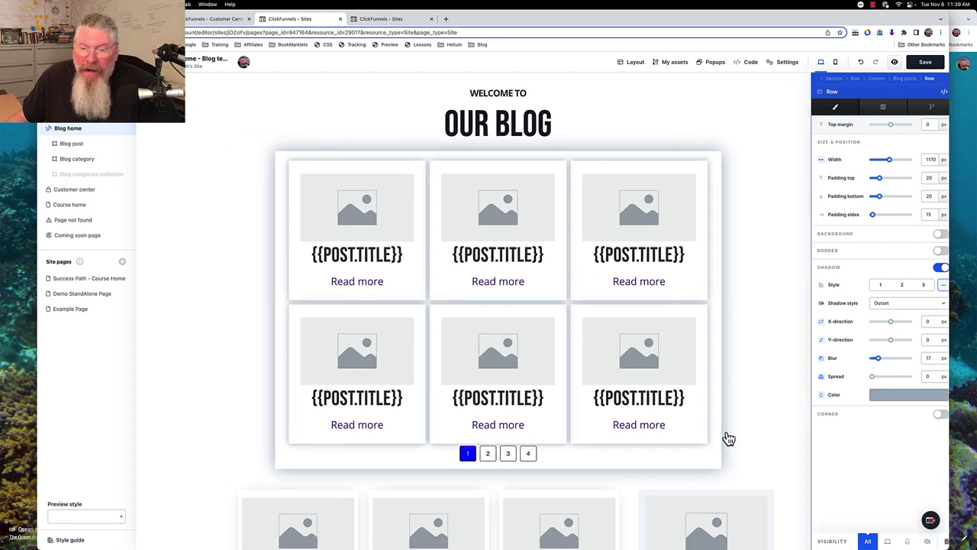
pyautogui.click(729, 439)
pyautogui.scroll(-3, 729, 438)
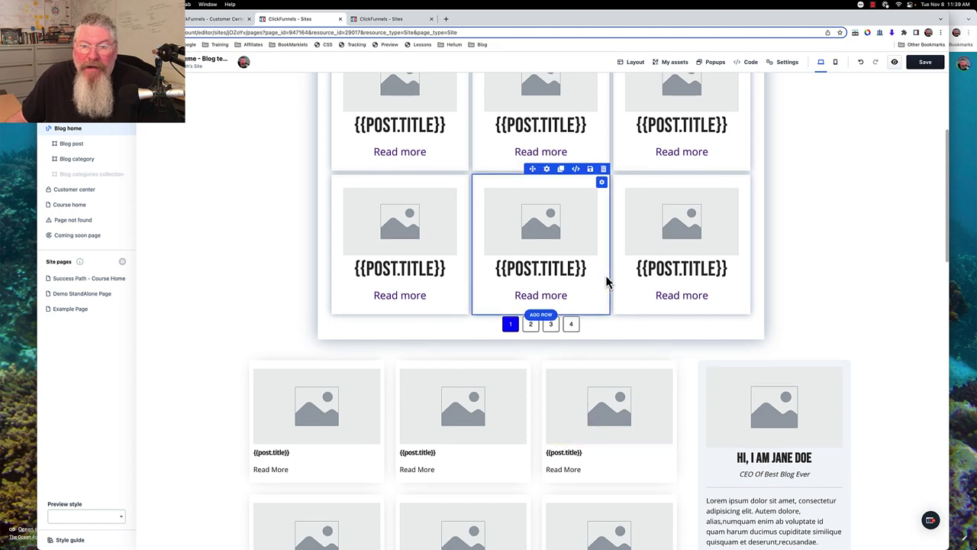
pyautogui.scroll(3, 606, 279)
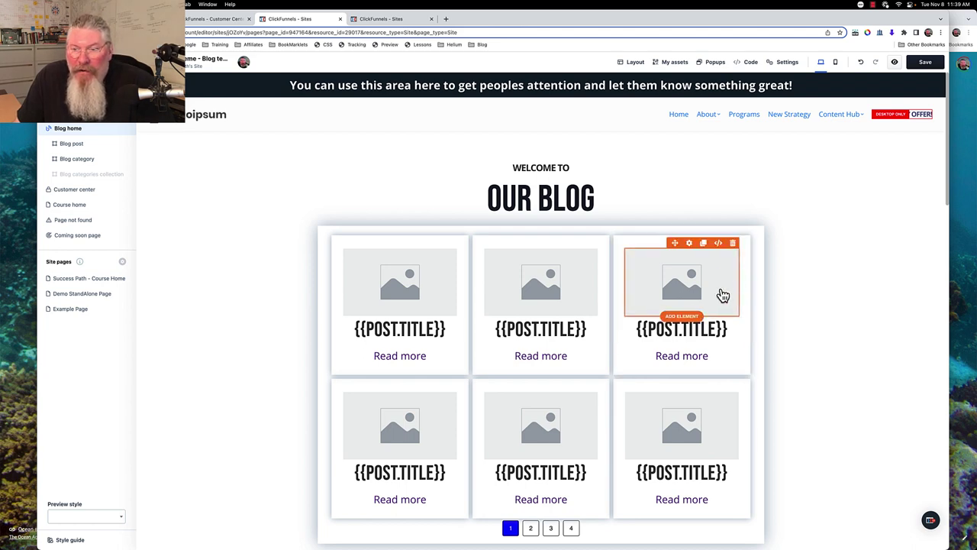
# Resize the top-grid post titles to 24 px and left-align them.
pyautogui.click(689, 251)
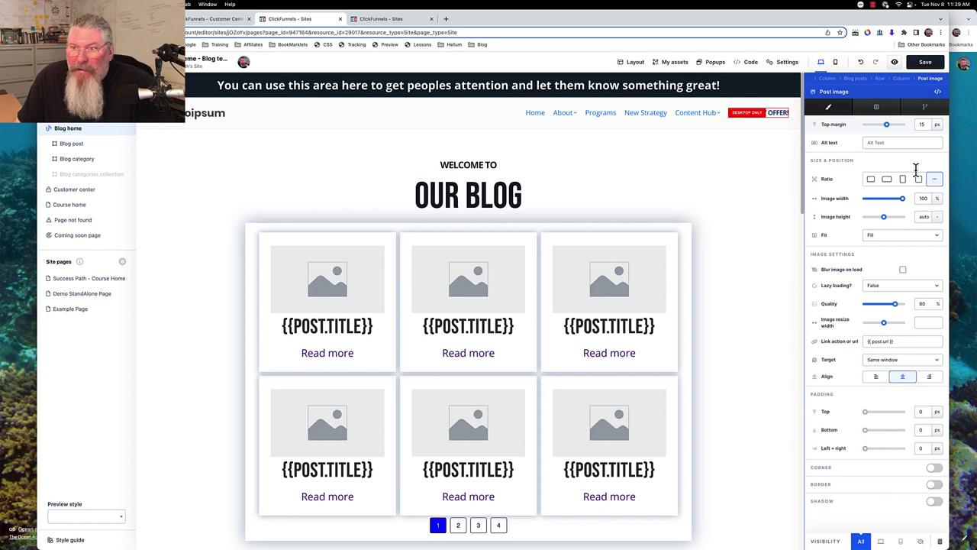
pyautogui.click(601, 340)
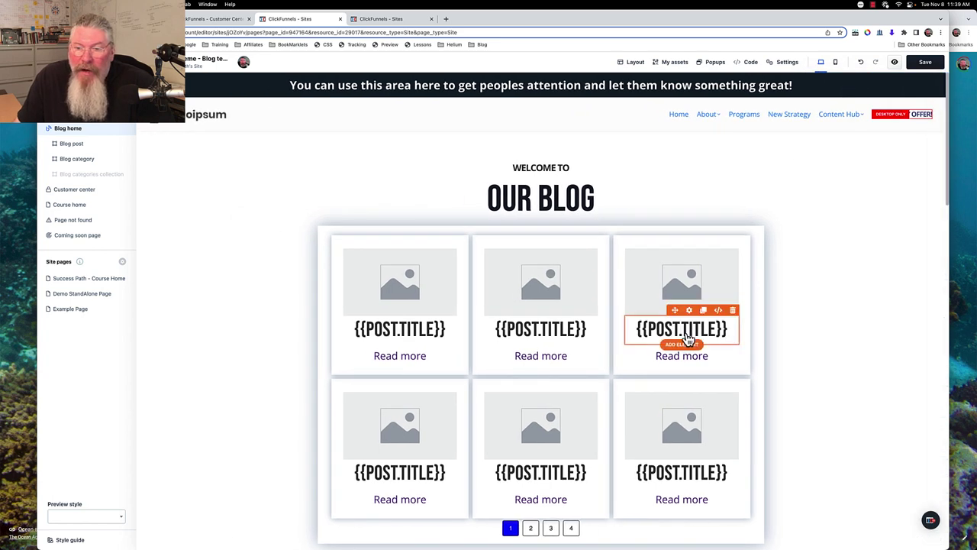
pyautogui.click(691, 327)
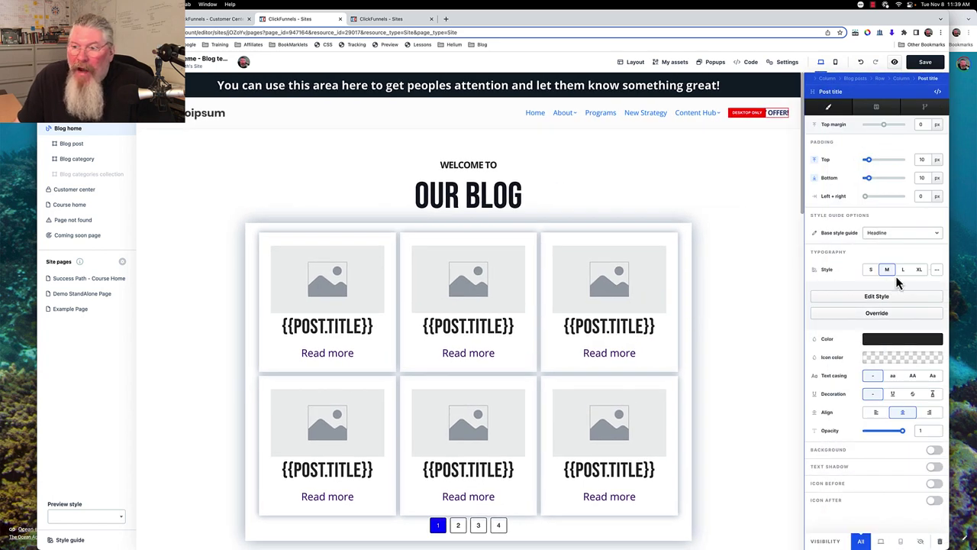
pyautogui.click(937, 271)
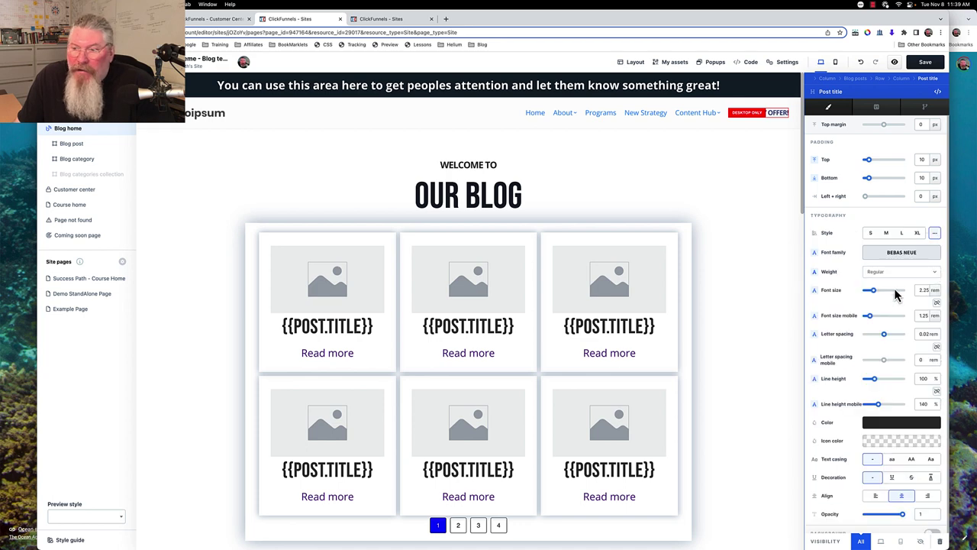
pyautogui.click(938, 289)
pyautogui.moveTo(908, 290); pyautogui.dragTo(875, 299)
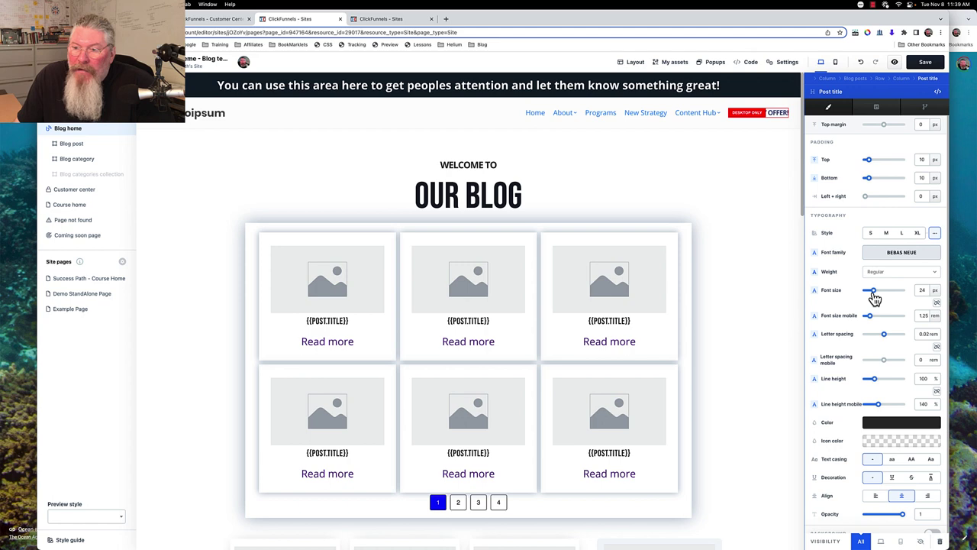
pyautogui.click(876, 497)
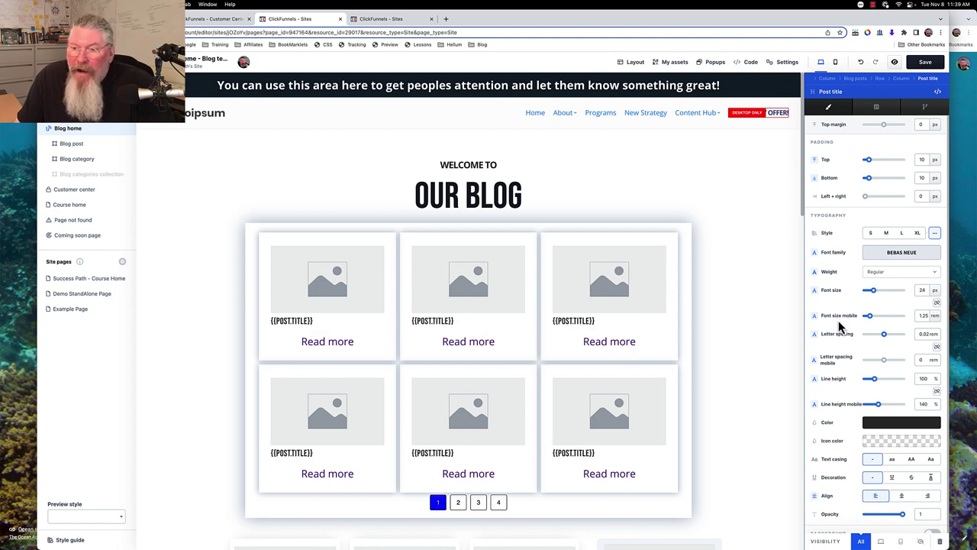
pyautogui.scroll(-2, 842, 317)
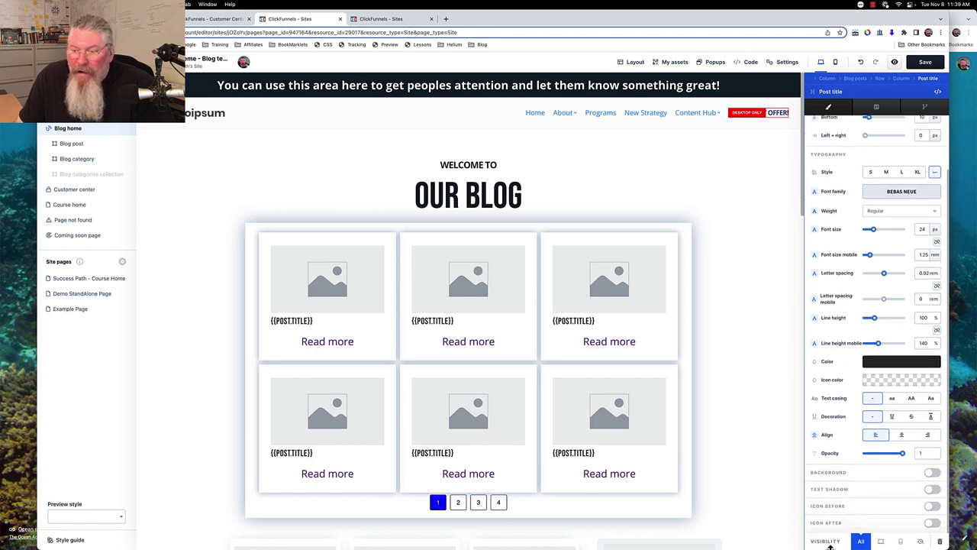
pyautogui.click(617, 295)
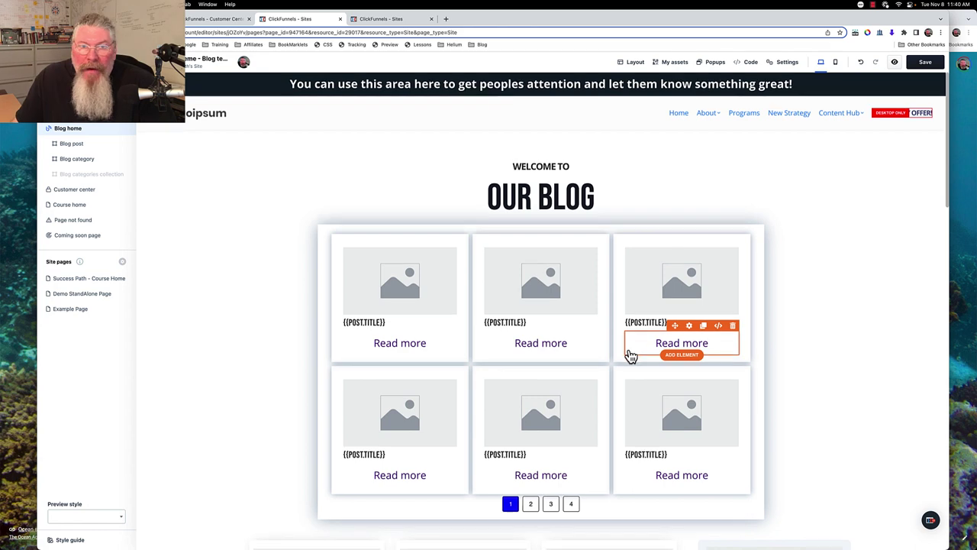
# Insert a Blog Categories collection showing the category name under the sidebar author bio.
pyautogui.scroll(-5, 630, 356)
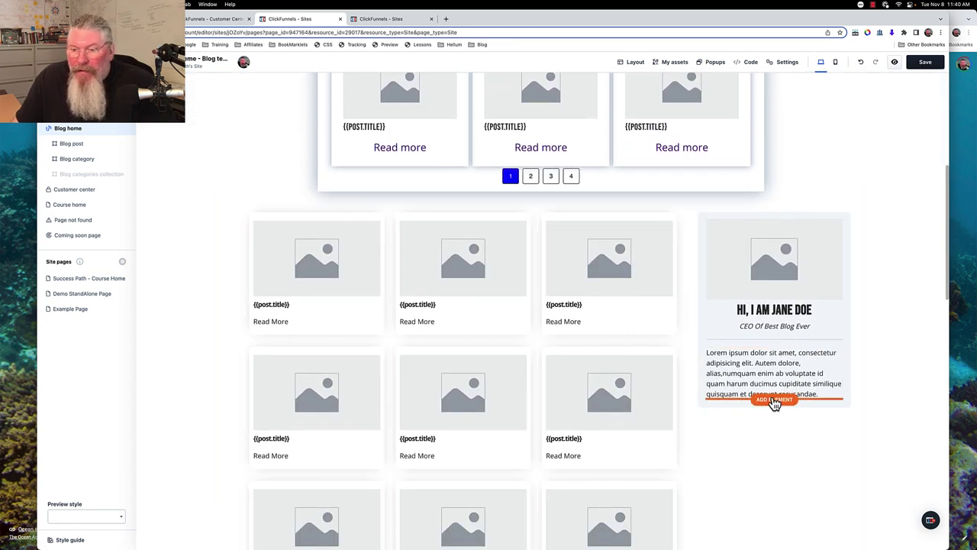
pyautogui.click(774, 400)
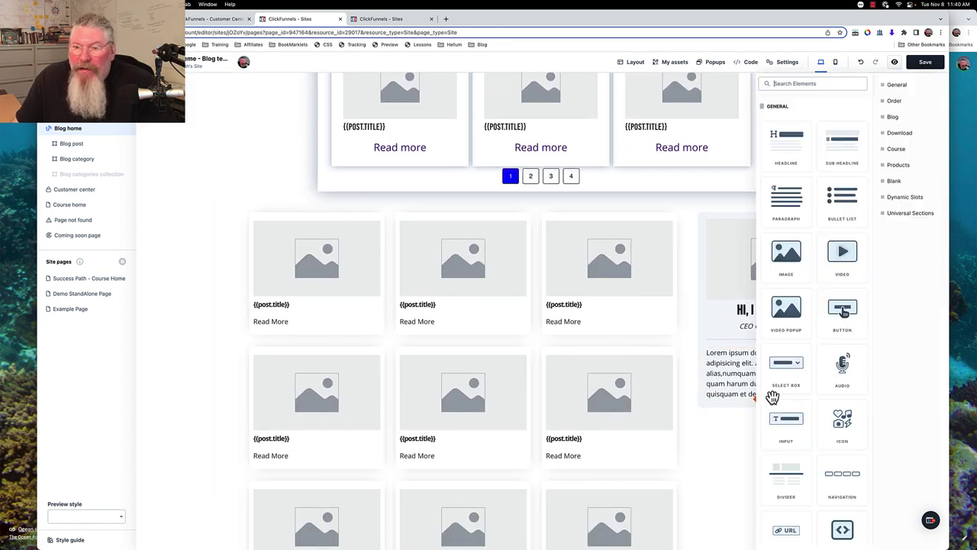
pyautogui.click(894, 119)
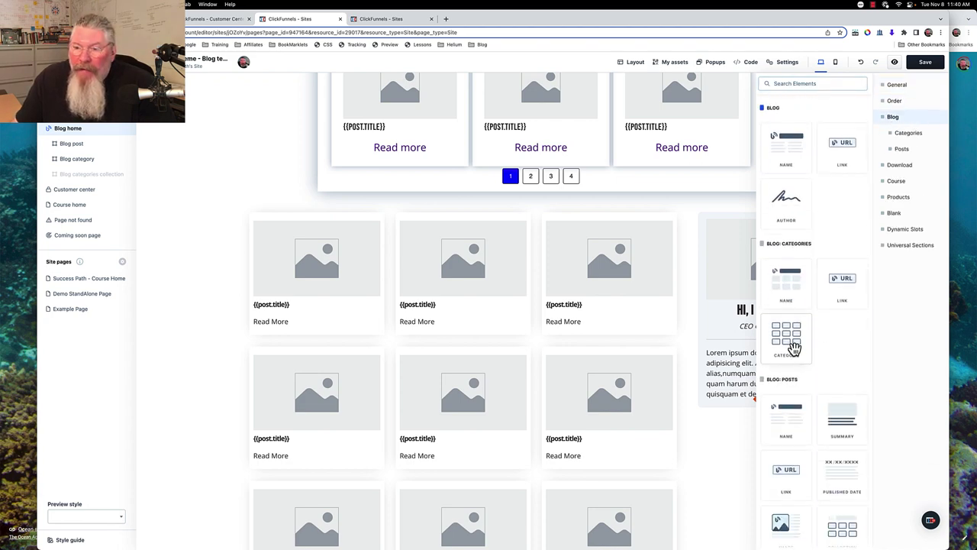
pyautogui.click(793, 347)
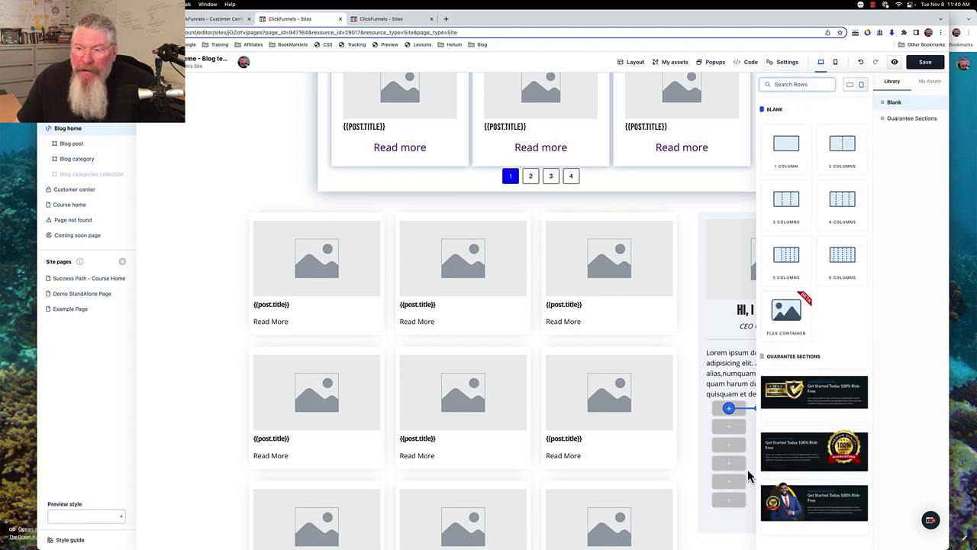
pyautogui.click(799, 143)
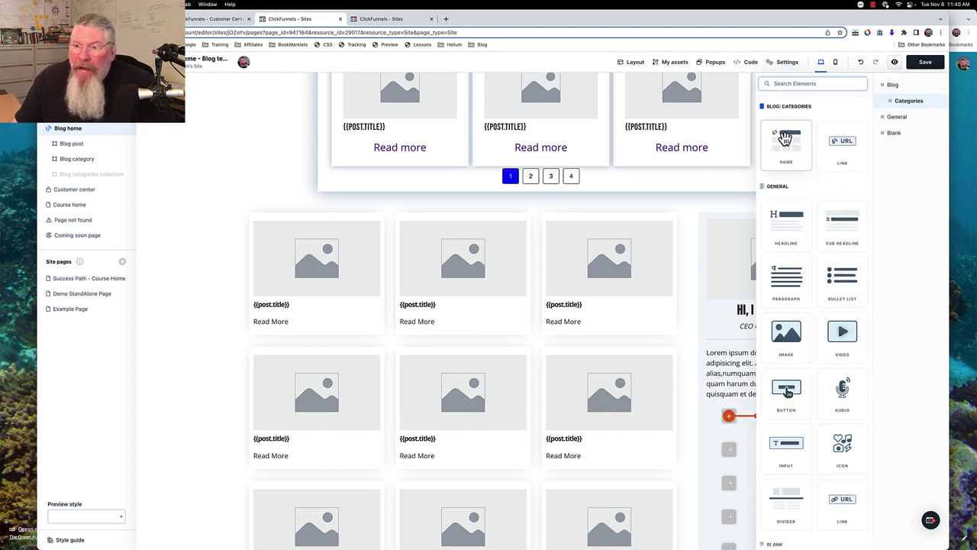
pyautogui.click(787, 140)
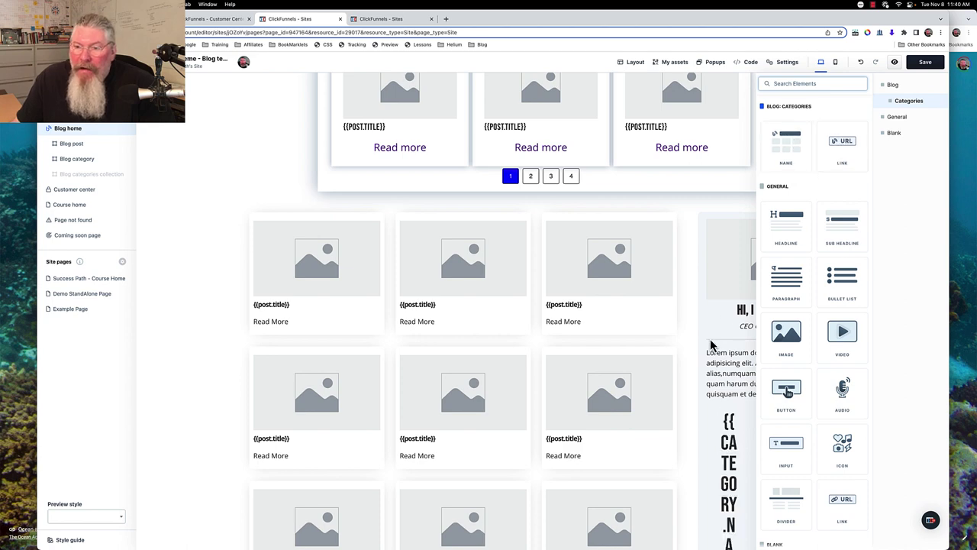
pyautogui.scroll(-1, 777, 419)
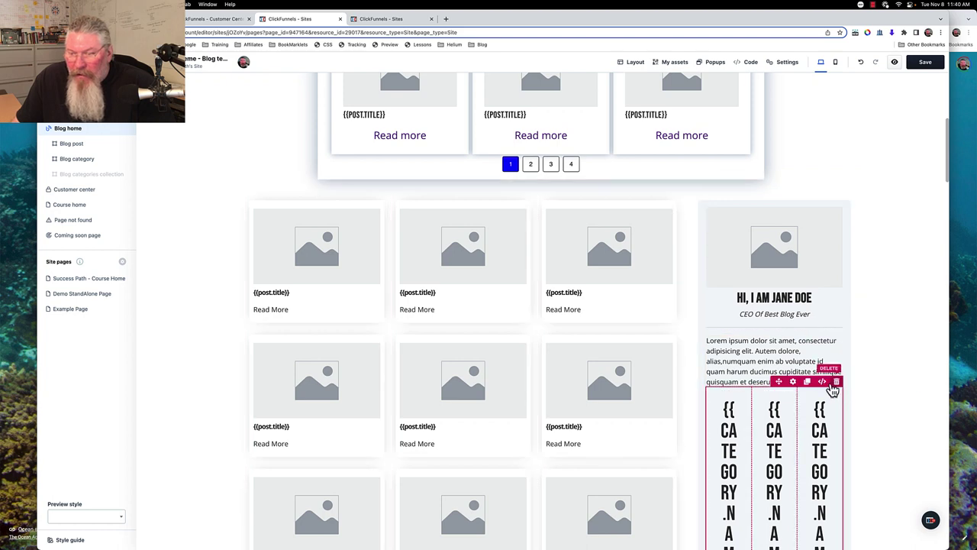
pyautogui.click(794, 382)
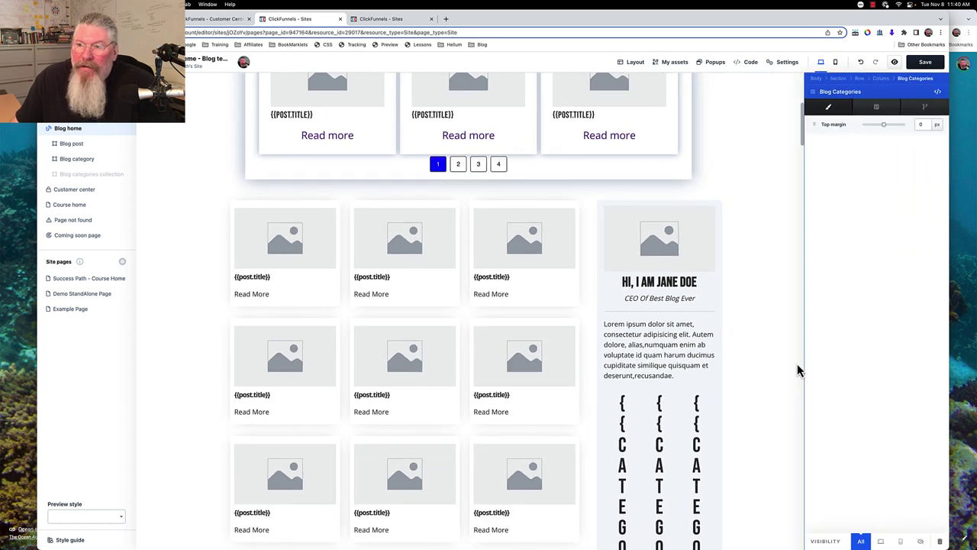
# Stack the categories one per row and make the category names 18 px.
pyautogui.click(877, 108)
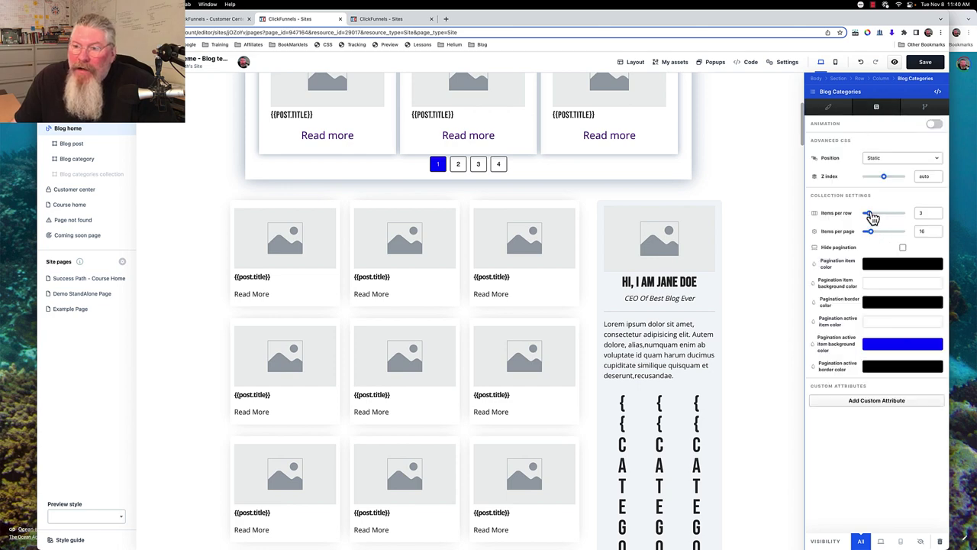
pyautogui.moveTo(872, 220); pyautogui.dragTo(857, 220)
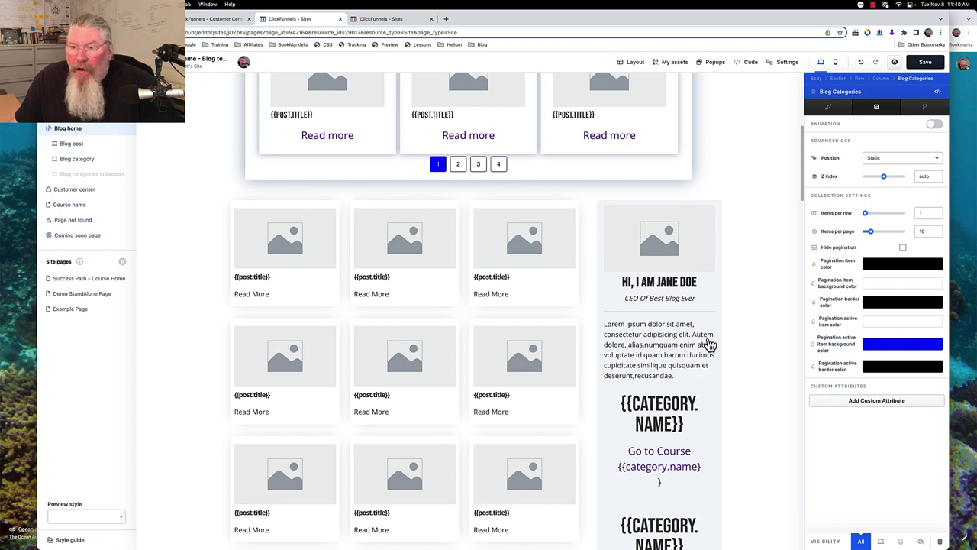
pyautogui.click(682, 380)
pyautogui.click(763, 414)
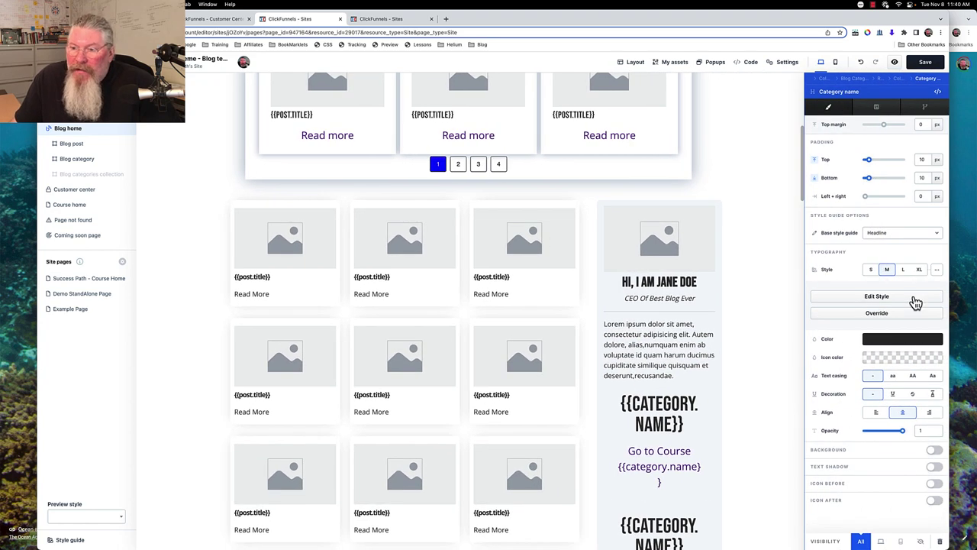
pyautogui.click(935, 270)
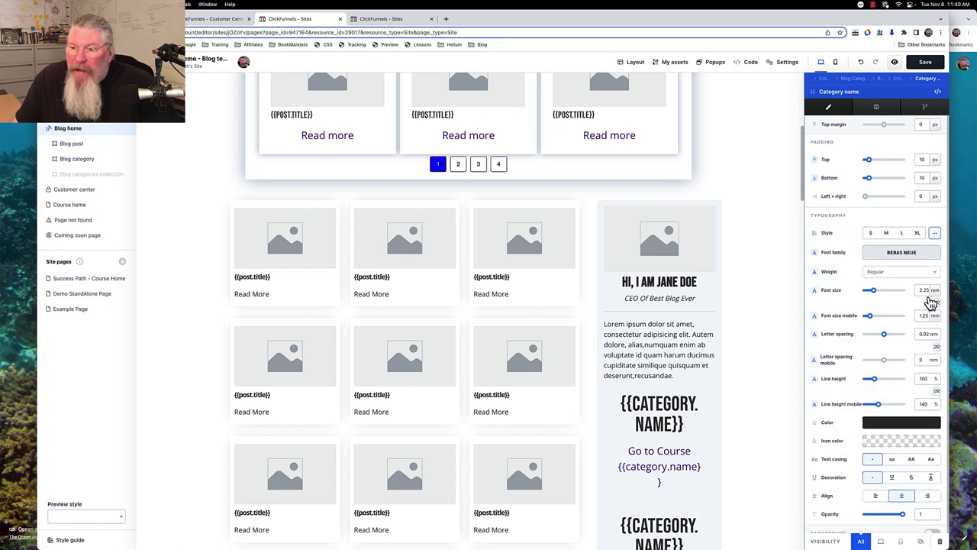
pyautogui.click(935, 290)
pyautogui.click(937, 286)
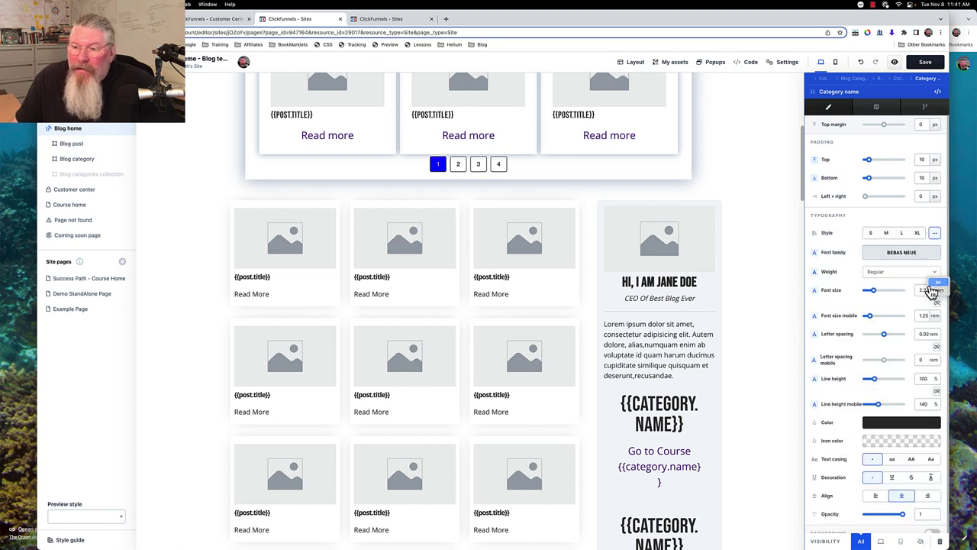
pyautogui.moveTo(883, 290)
pyautogui.mouseDown()
pyautogui.moveTo(893, 298)
pyautogui.moveTo(872, 299)
pyautogui.mouseUp()
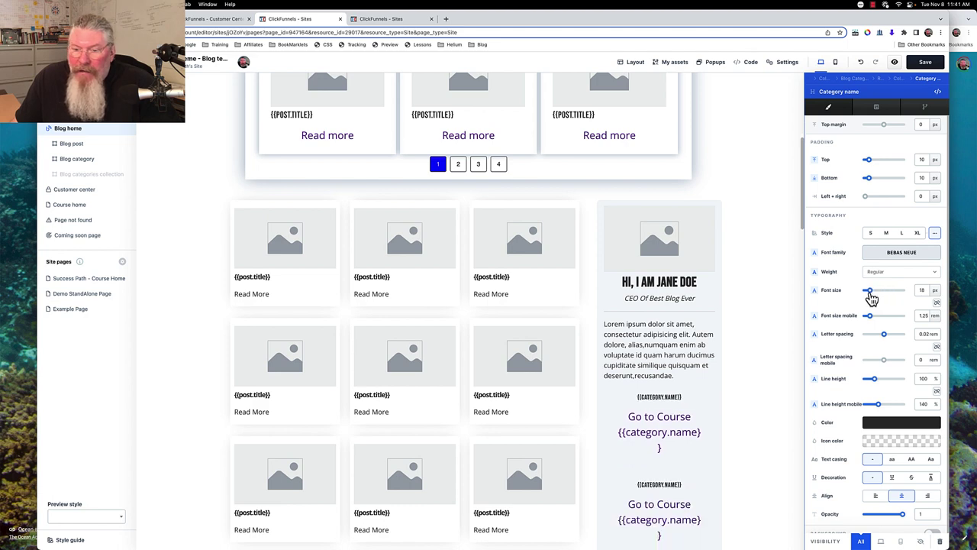
# Inspect the 'Go to Course' wording in the category link's name text.
pyautogui.click(666, 428)
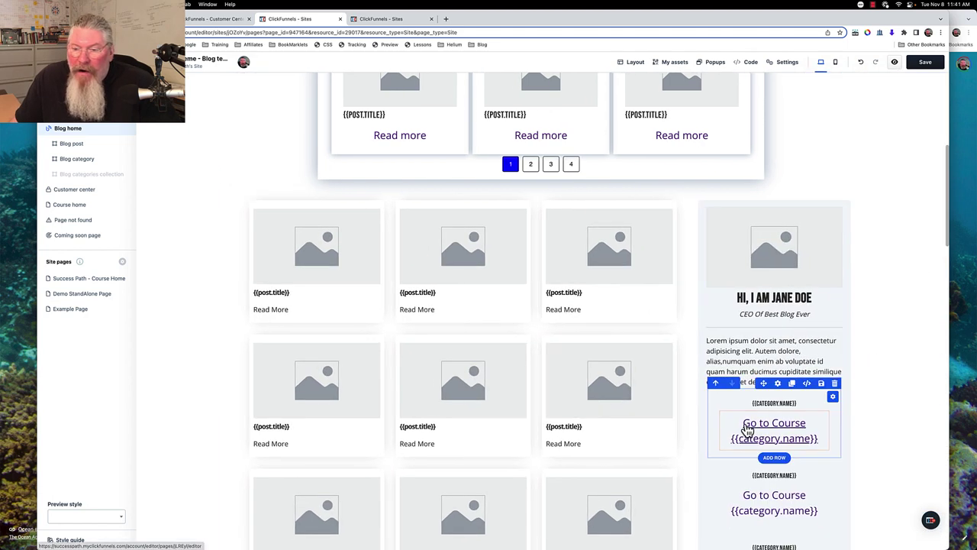
pyautogui.click(778, 418)
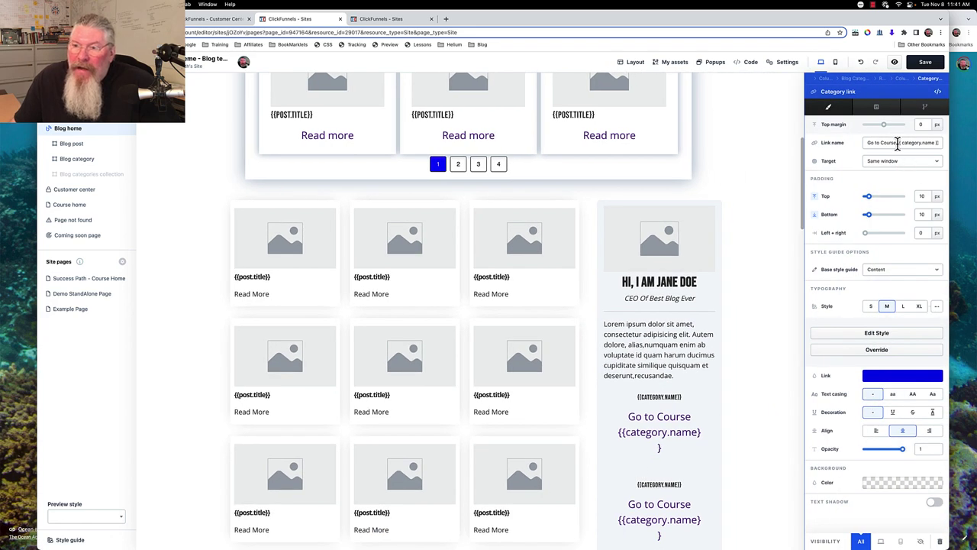
pyautogui.moveTo(897, 143); pyautogui.dragTo(868, 146)
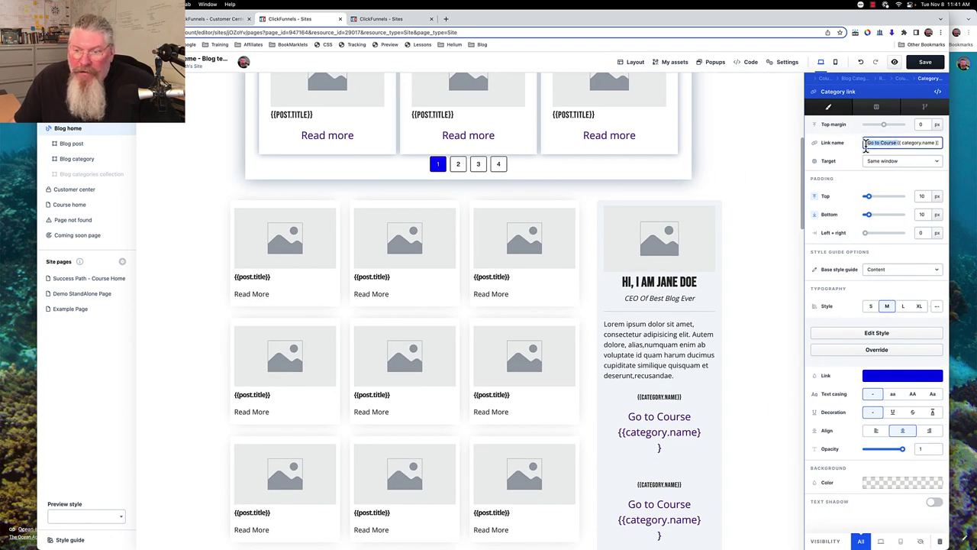
pyautogui.click(691, 425)
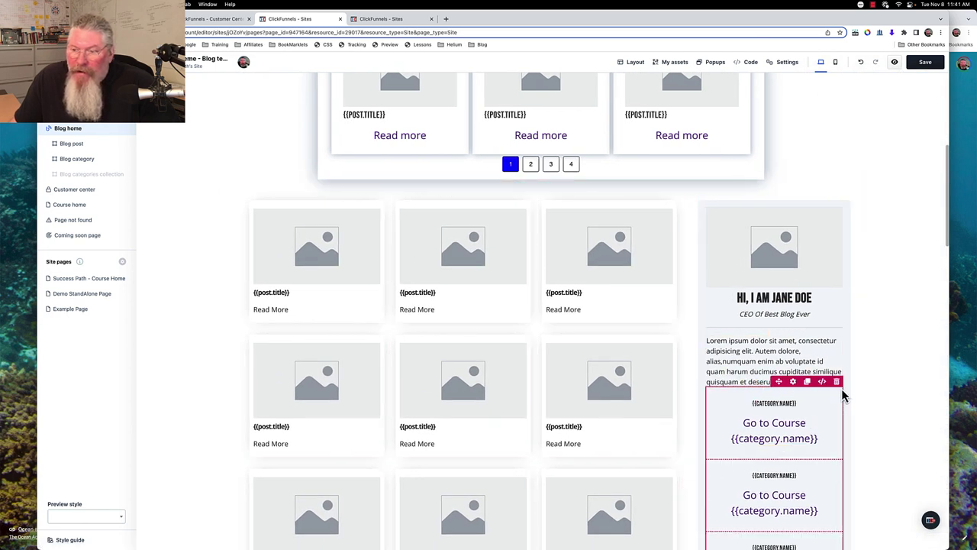
# Delete the old categories list and insert a new one with Name and Link under the bio.
pyautogui.click(837, 381)
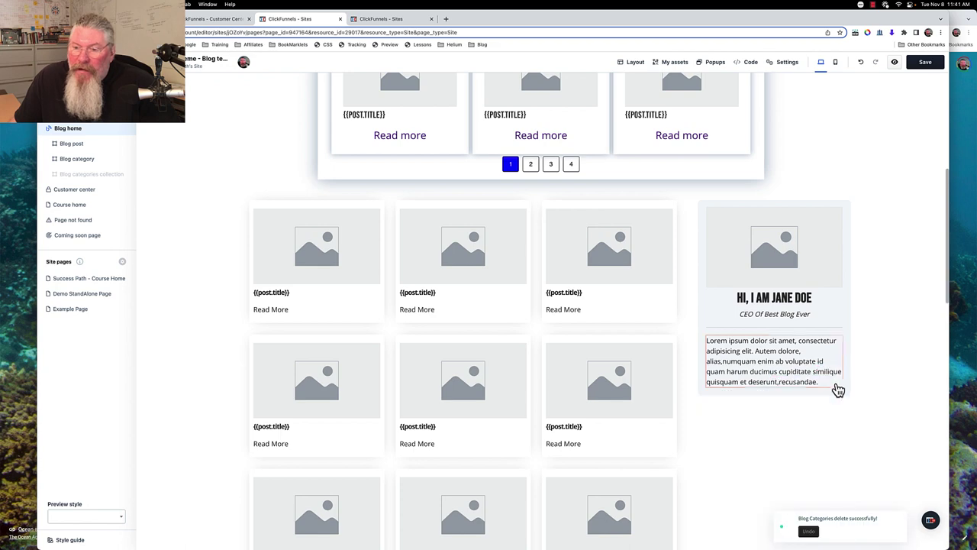
pyautogui.click(774, 388)
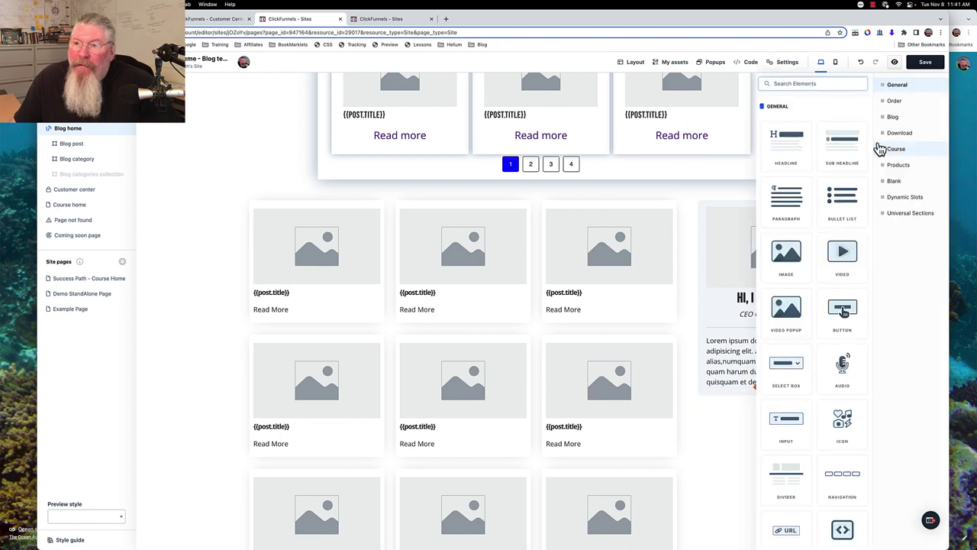
pyautogui.click(893, 118)
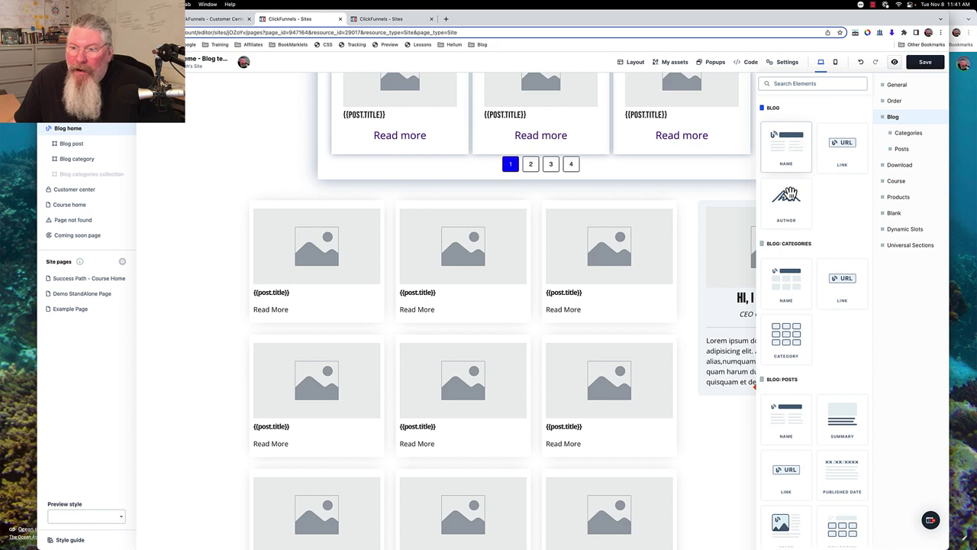
pyautogui.click(787, 344)
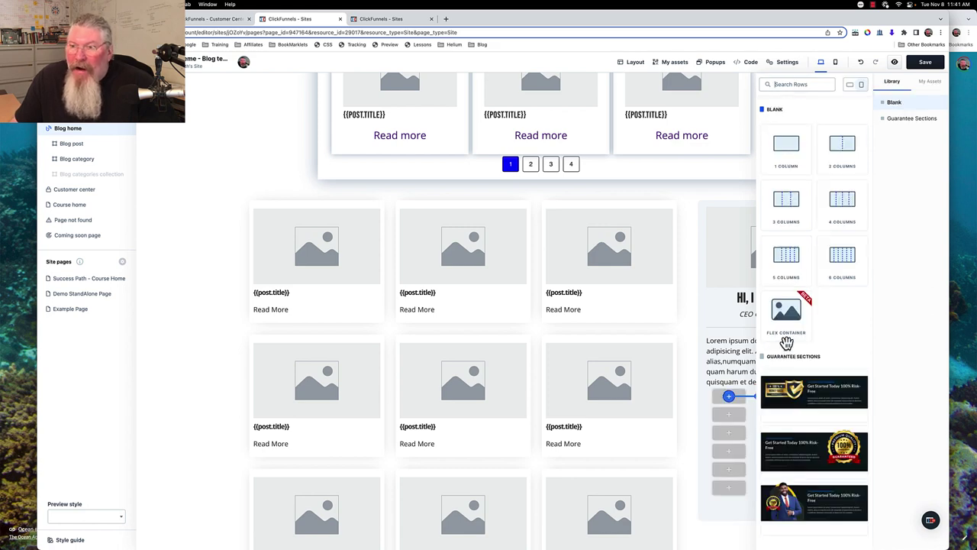
pyautogui.click(785, 157)
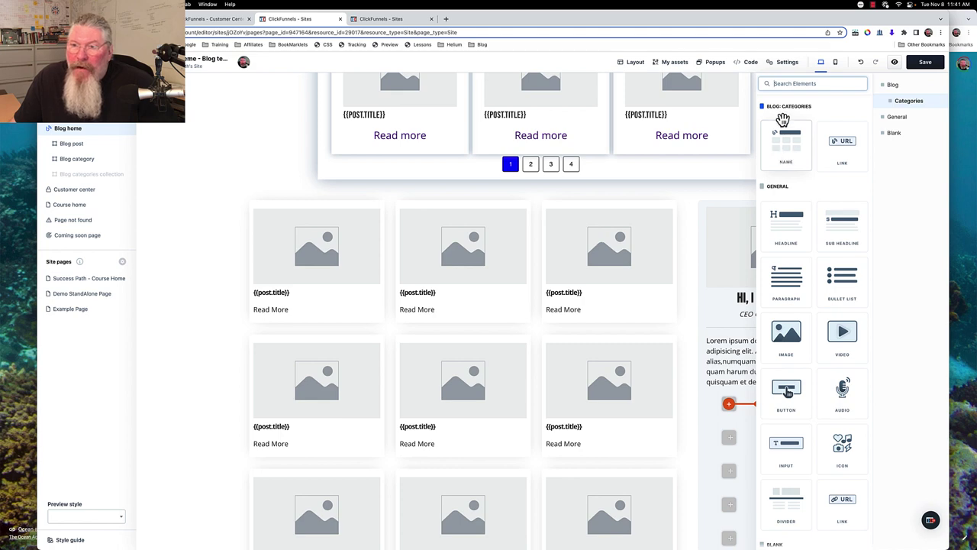
pyautogui.click(792, 142)
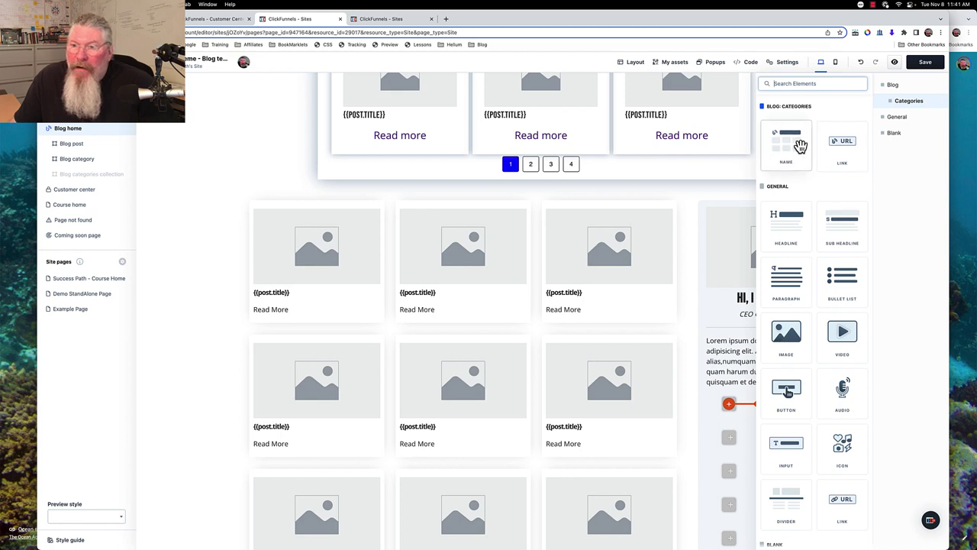
pyautogui.click(838, 149)
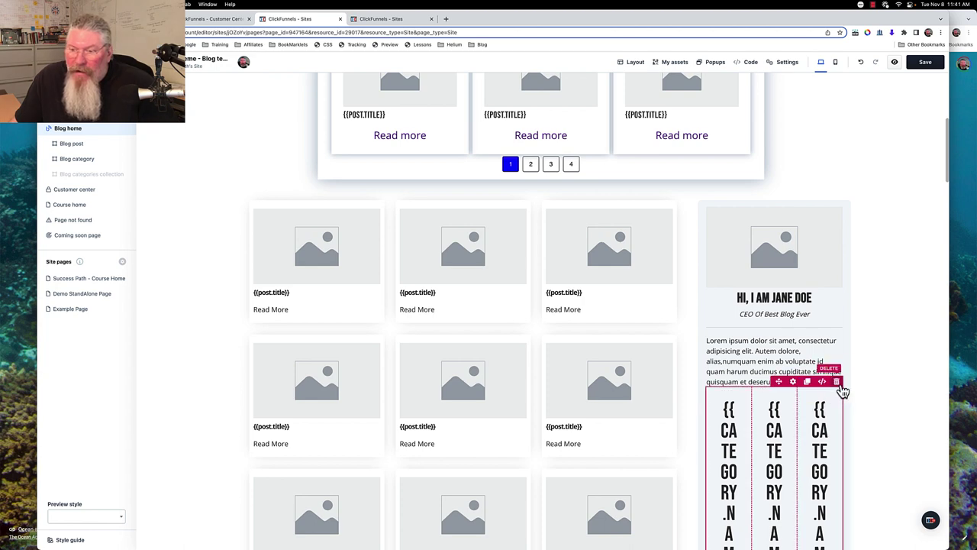
# Set the Blog Categories collection to 1 item per row.
pyautogui.click(793, 381)
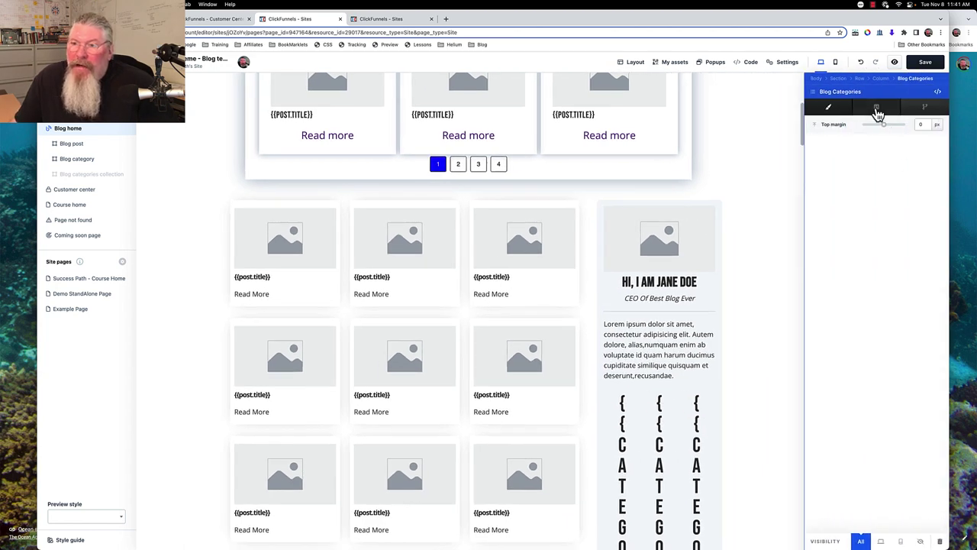
pyautogui.click(878, 113)
pyautogui.moveTo(877, 214); pyautogui.dragTo(865, 214)
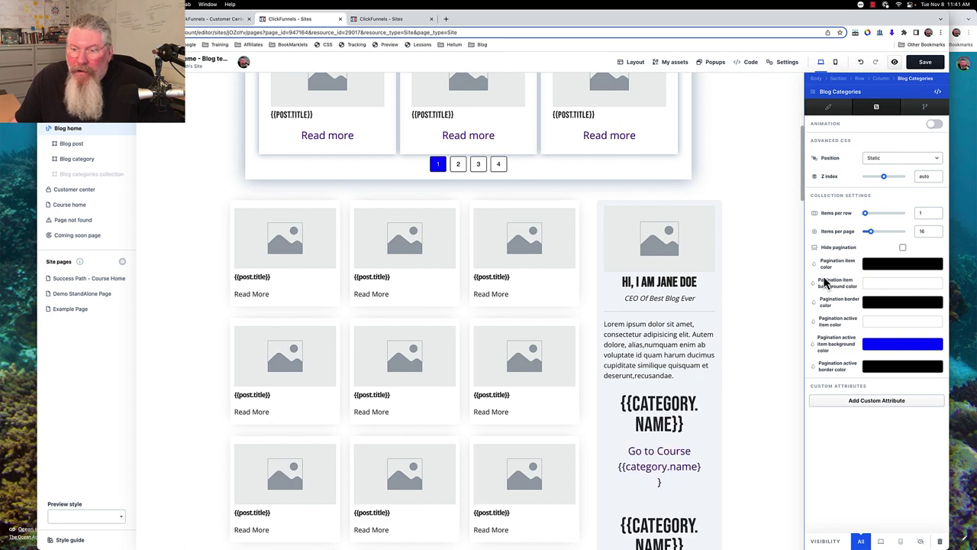
pyautogui.click(702, 428)
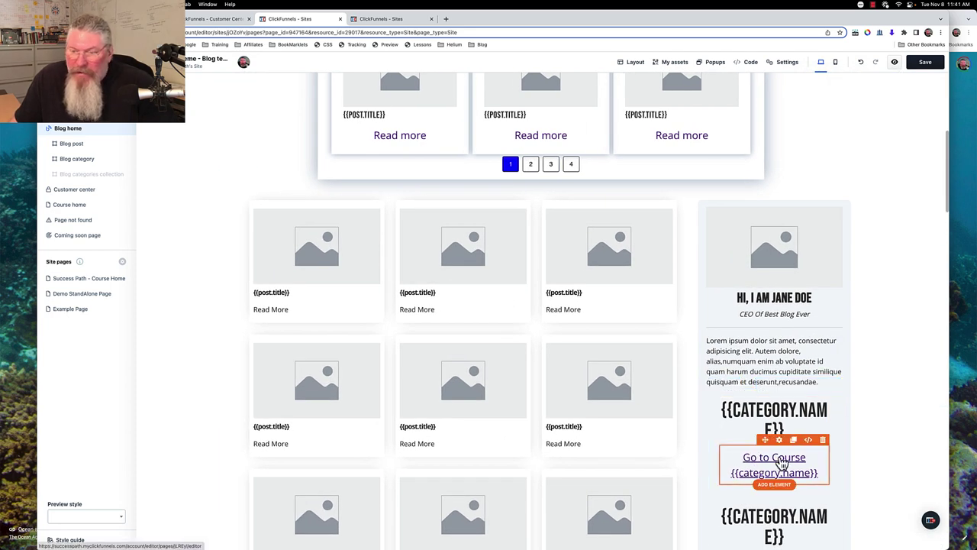
# Shrink the category name headings to 20 px.
pyautogui.click(782, 401)
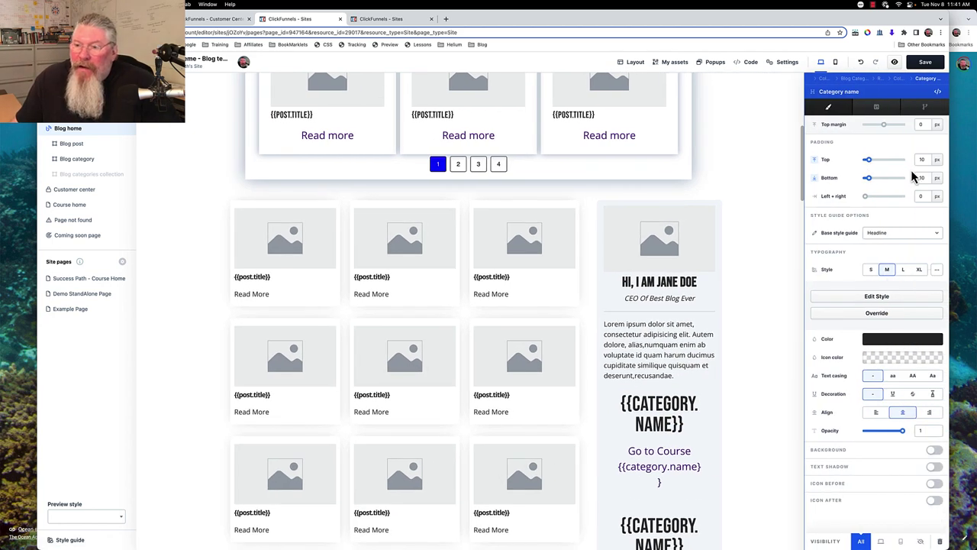
pyautogui.click(937, 272)
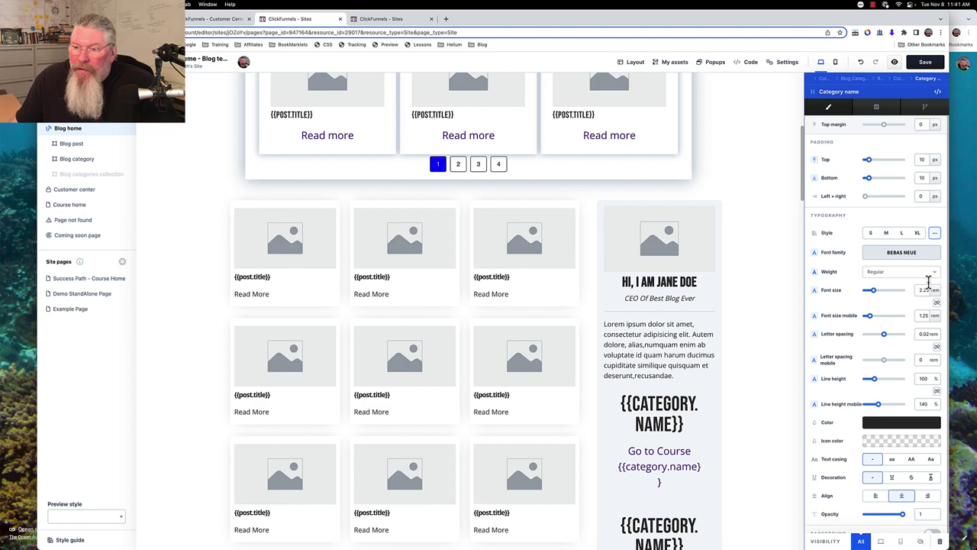
pyautogui.click(936, 290)
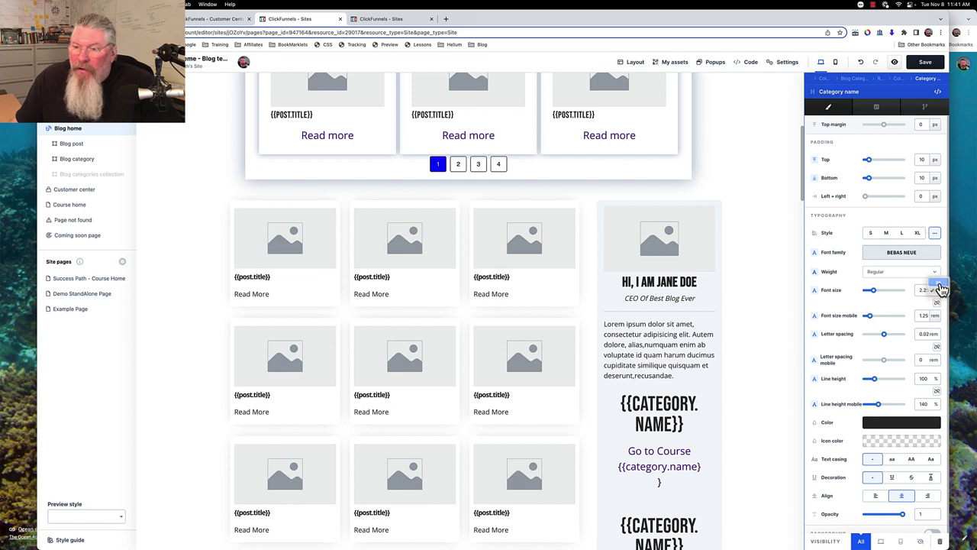
pyautogui.click(940, 284)
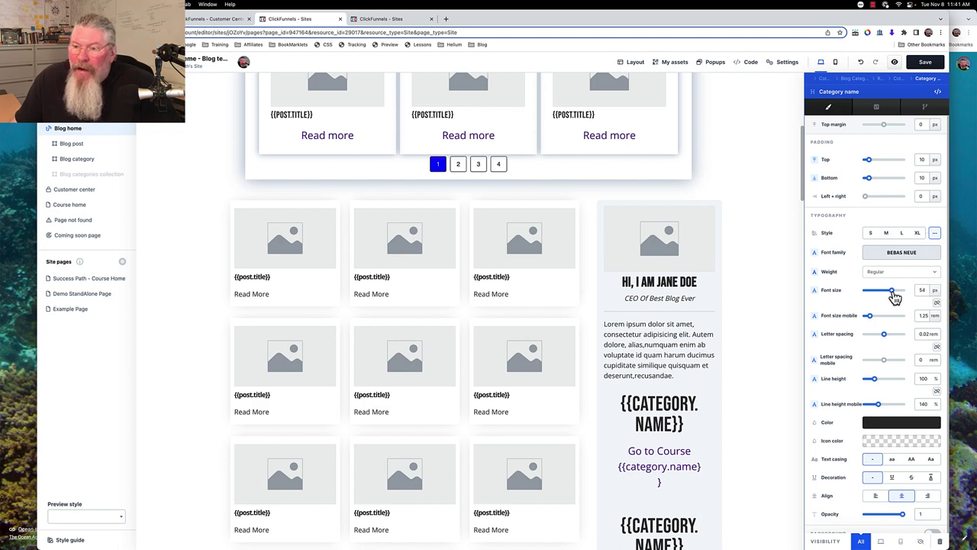
pyautogui.moveTo(895, 298); pyautogui.dragTo(873, 298)
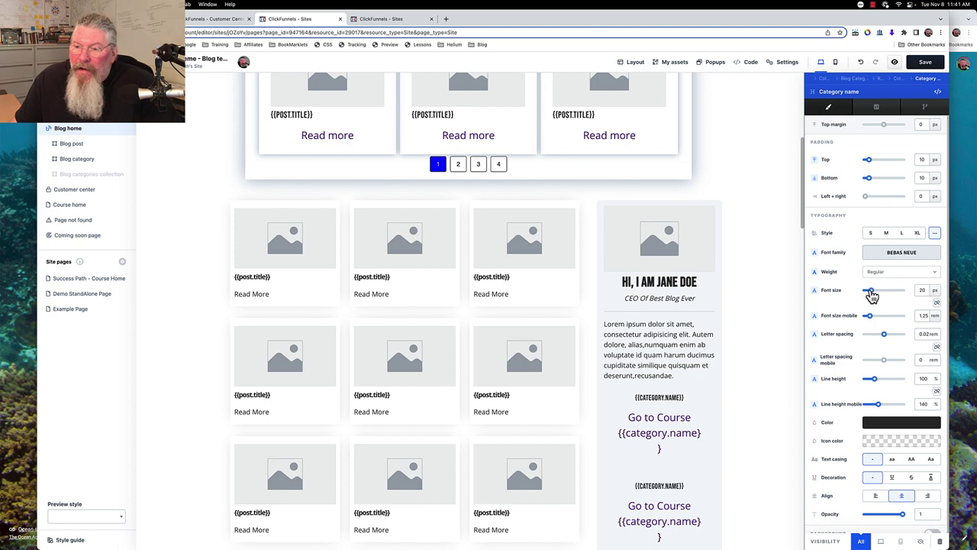
# Remove 'Go to Course' from the category link name and make it 16 px, left-aligned.
pyautogui.click(693, 430)
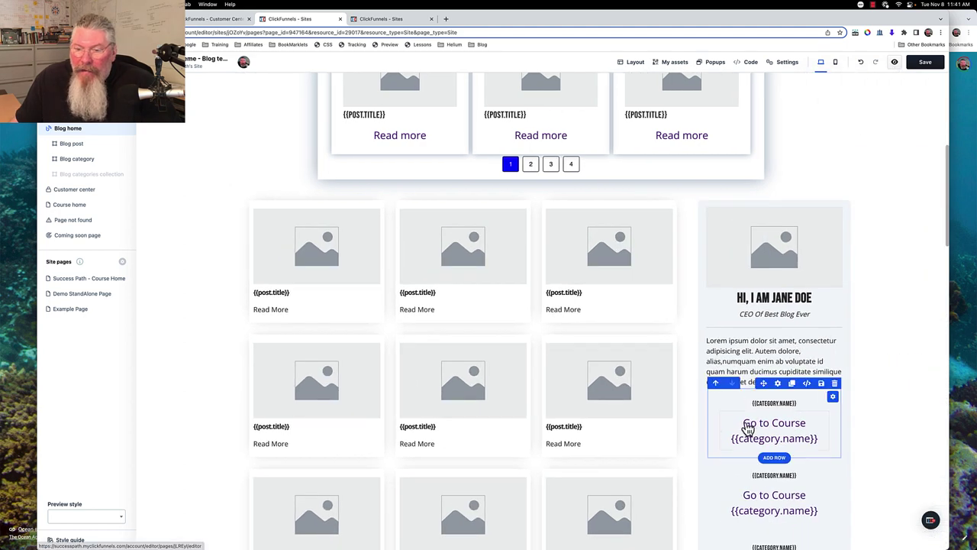
pyautogui.click(756, 424)
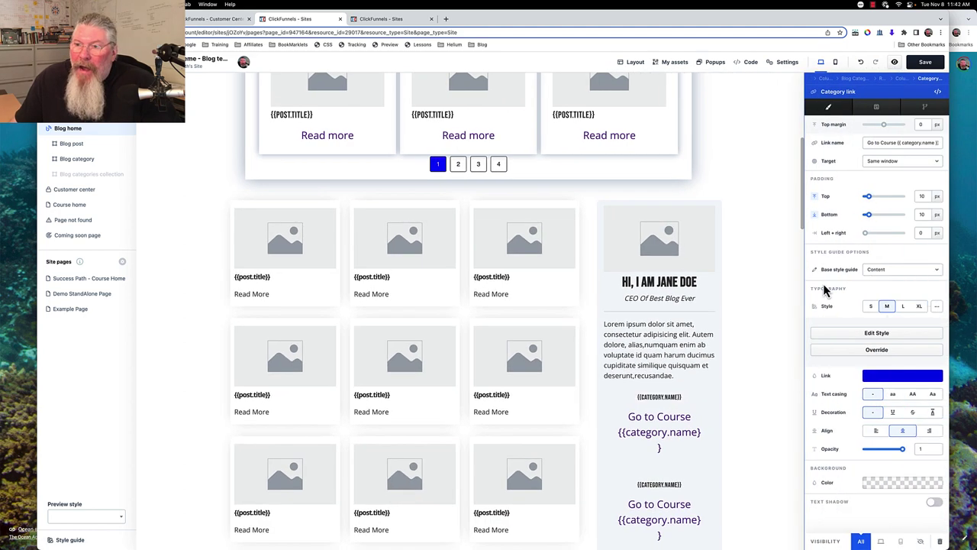
pyautogui.click(897, 143)
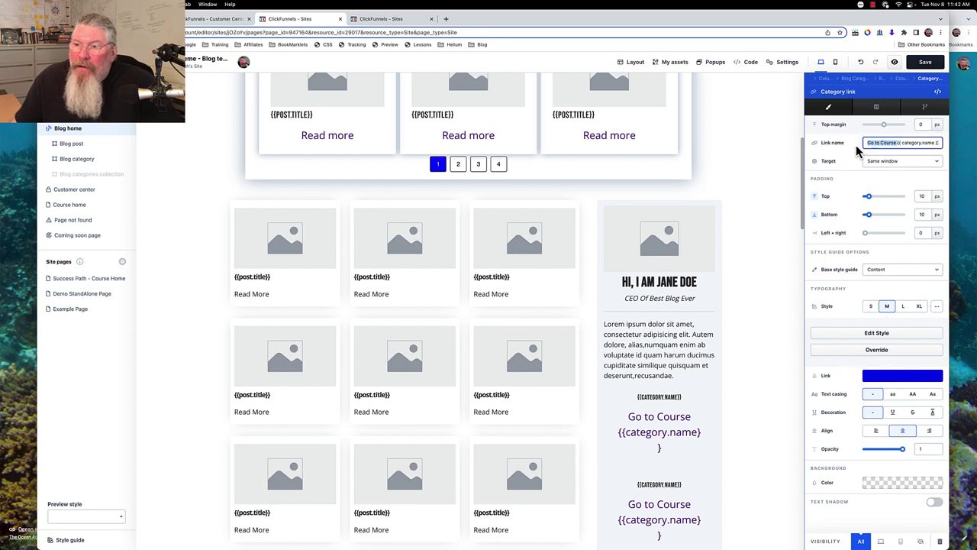
pyautogui.press('BackSpace')
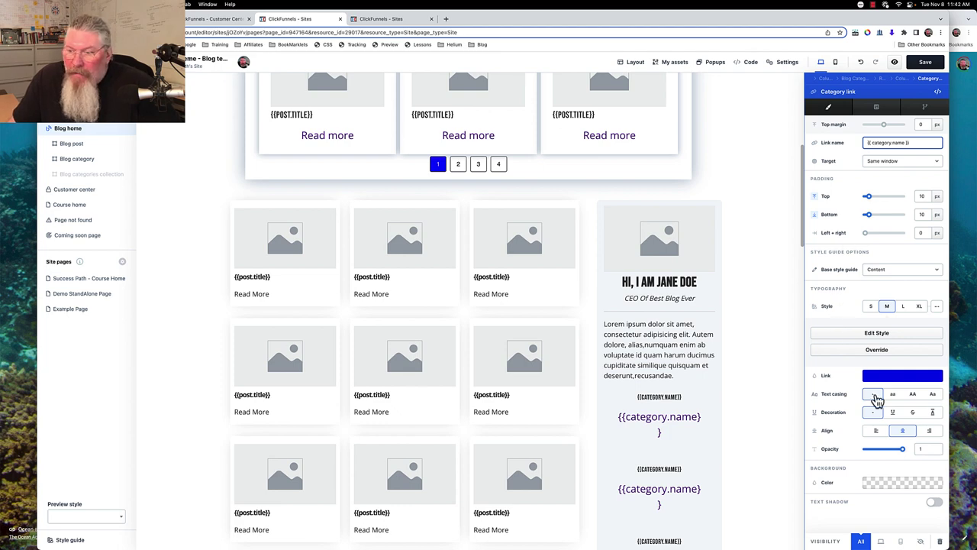
pyautogui.click(937, 306)
pyautogui.click(931, 326)
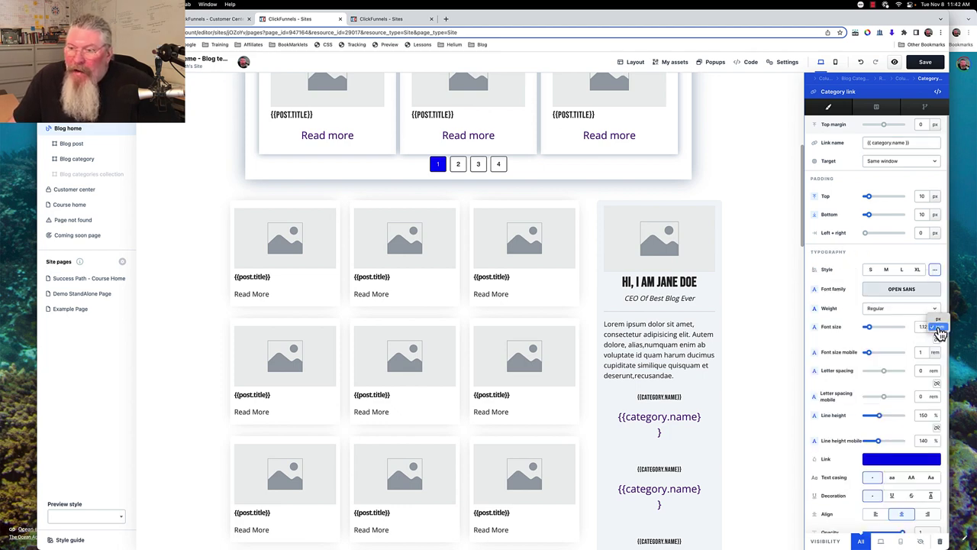
pyautogui.click(937, 319)
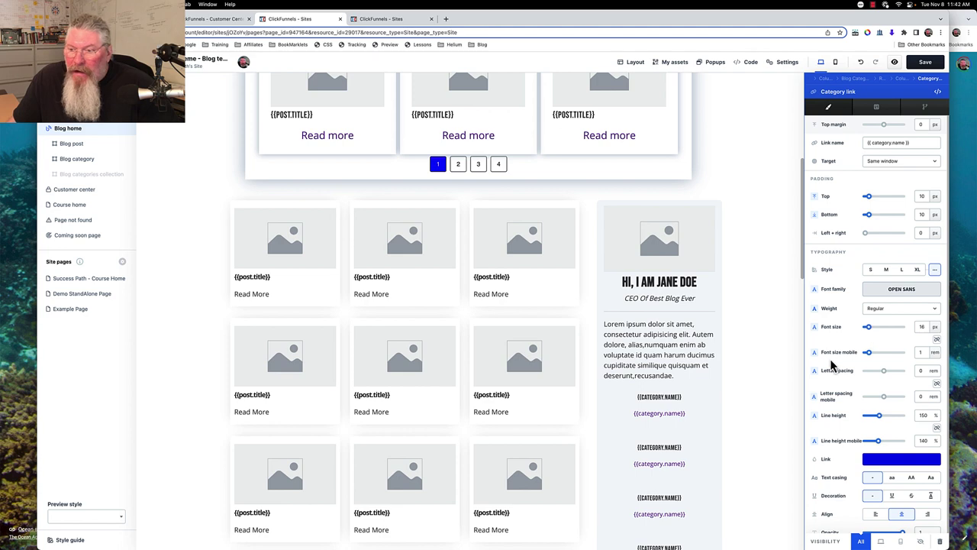
pyautogui.click(875, 517)
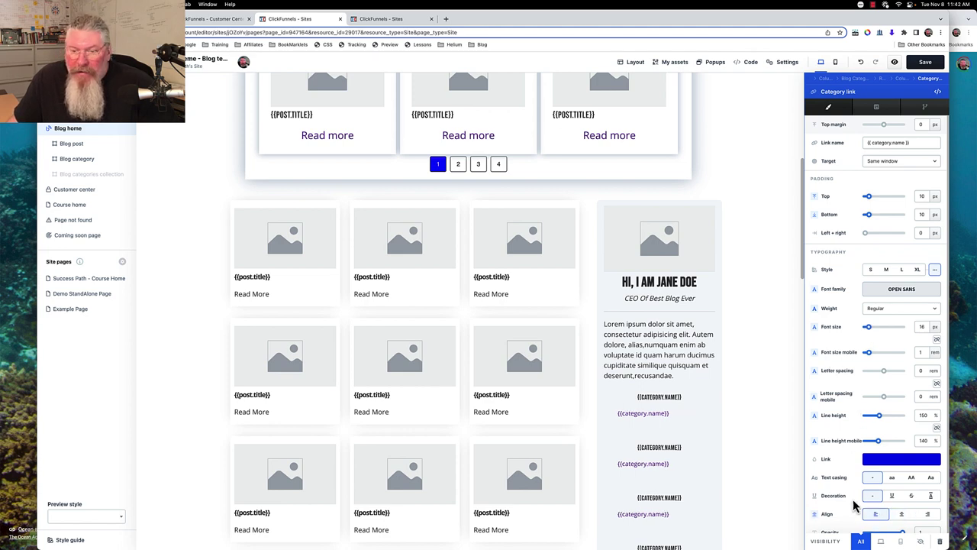
pyautogui.press('Escape')
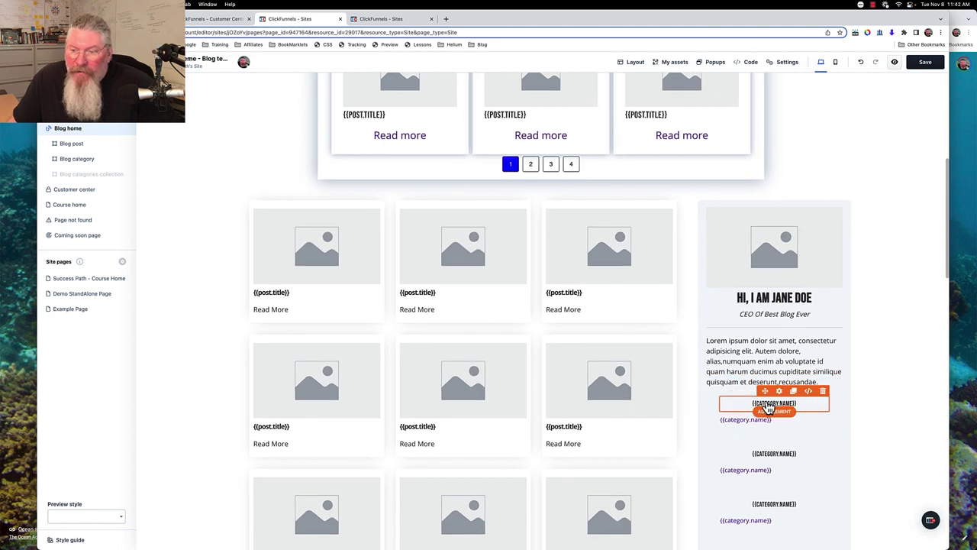
# Left-align the category name headings and set the category links' top padding to 0.
pyautogui.click(793, 402)
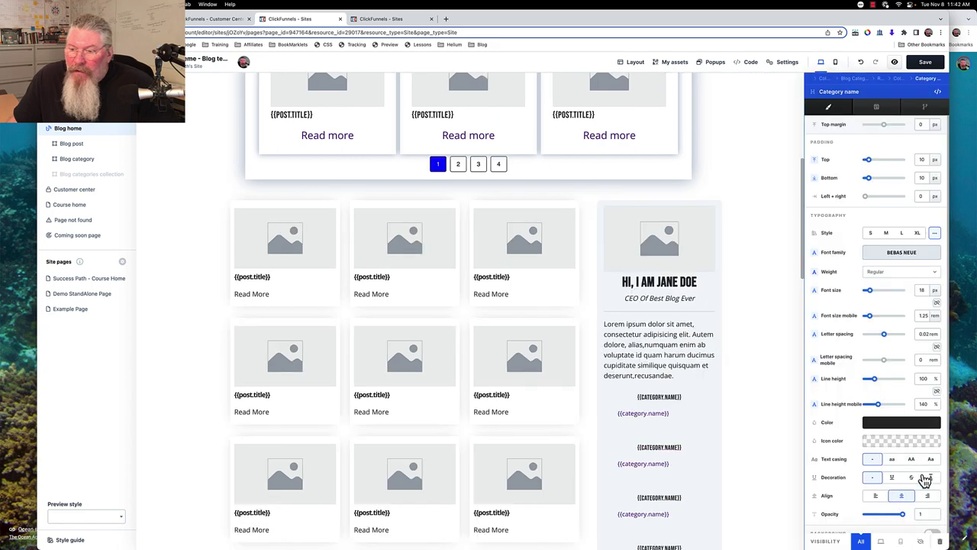
pyautogui.click(876, 496)
pyautogui.press('Escape')
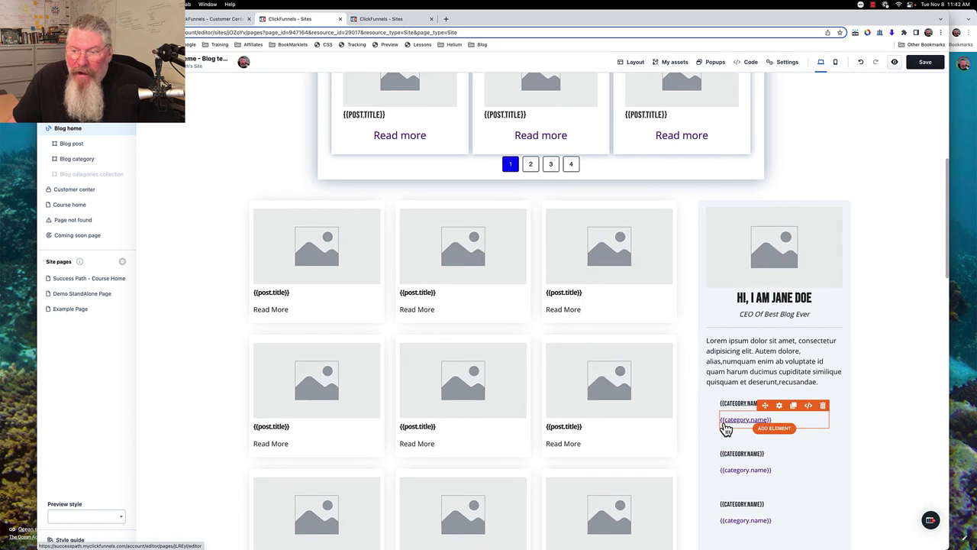
pyautogui.click(779, 408)
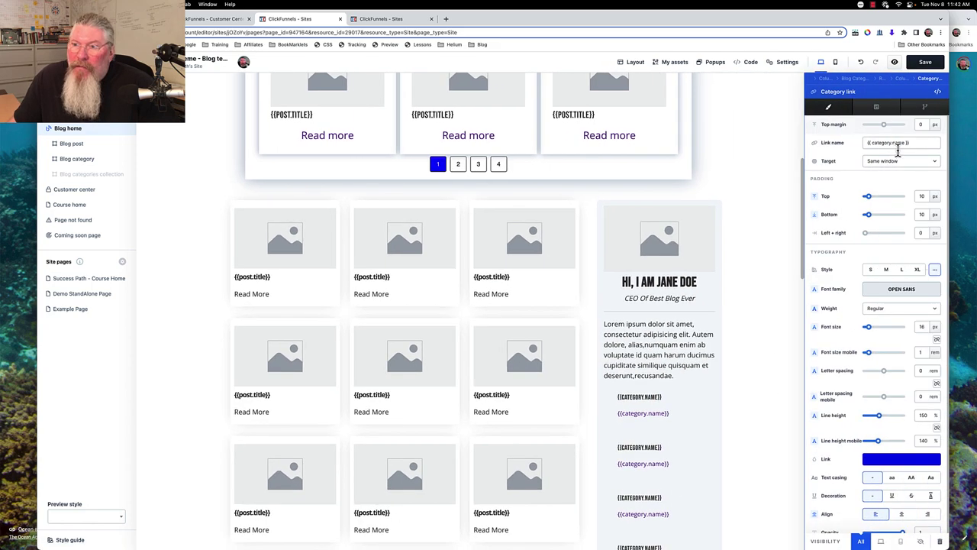
pyautogui.moveTo(869, 196); pyautogui.dragTo(861, 197)
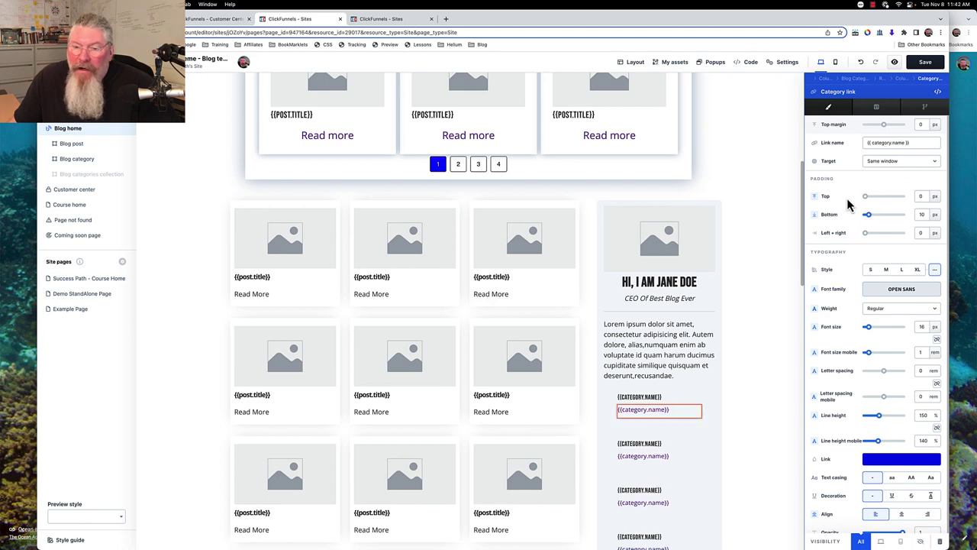
pyautogui.press('Escape')
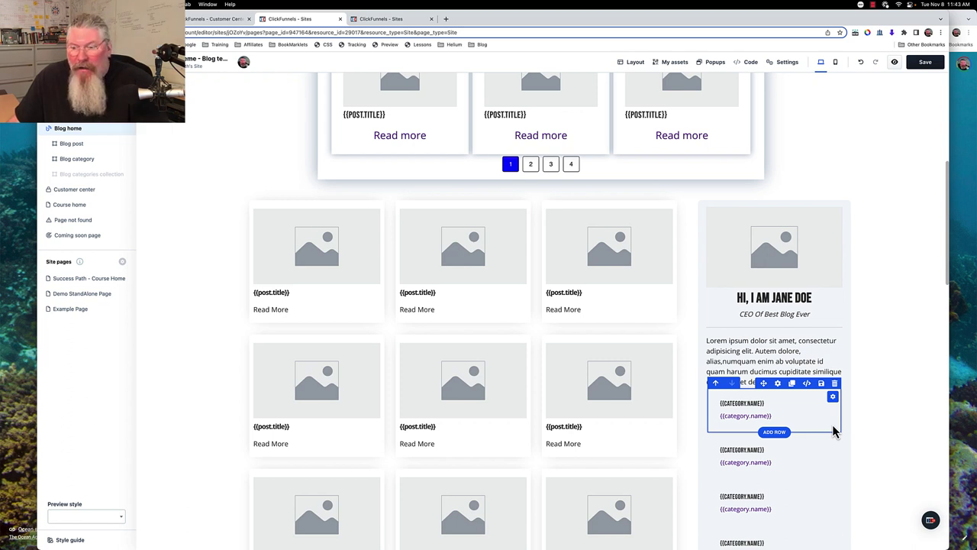
# Add a two-column row under the category item and move the category link into it.
pyautogui.click(780, 433)
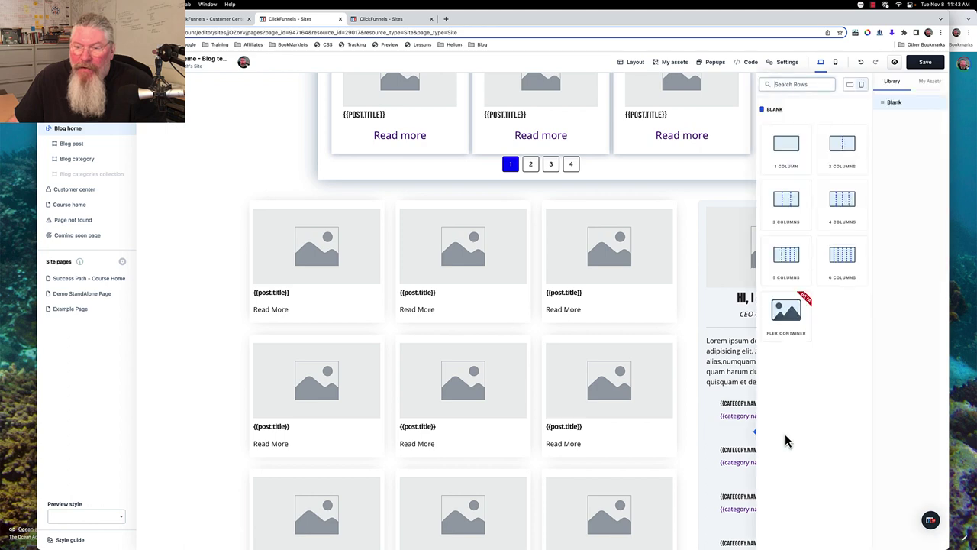
pyautogui.click(841, 149)
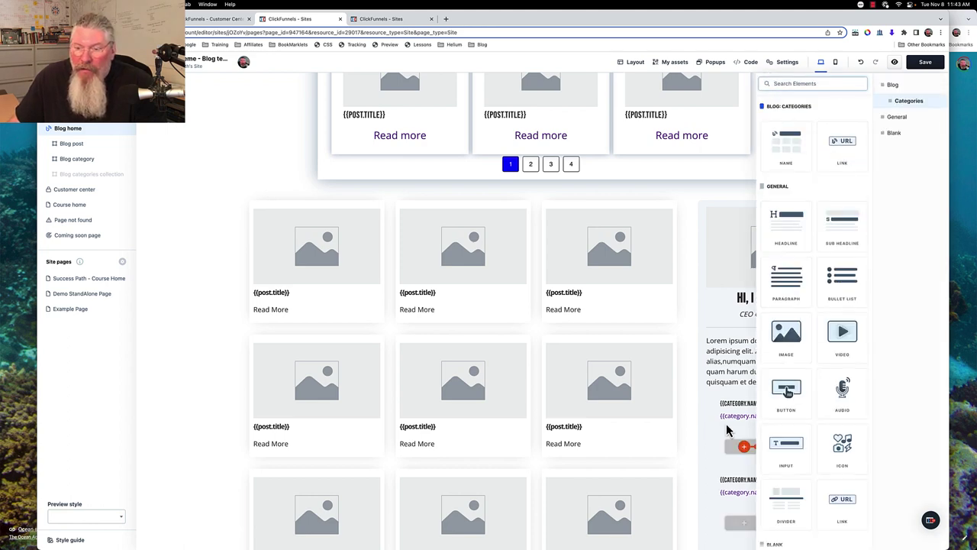
pyautogui.moveTo(739, 422); pyautogui.dragTo(738, 443)
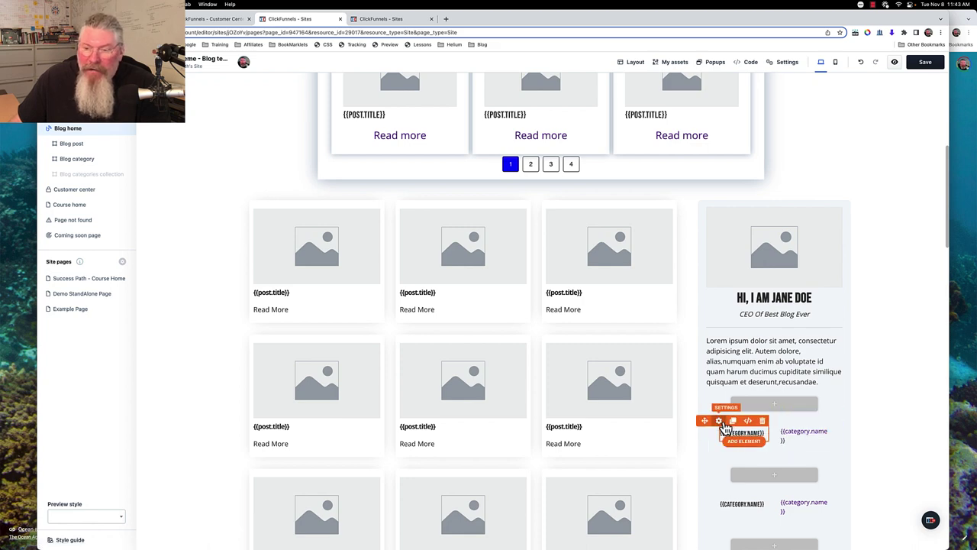
# Delete the category name heading and the extra empty row.
pyautogui.click(720, 420)
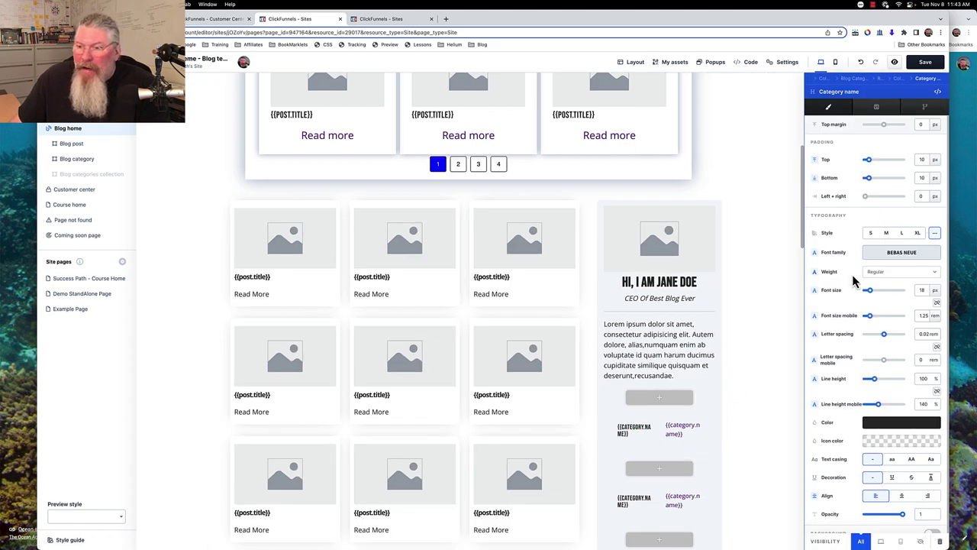
pyautogui.scroll(-2, 842, 306)
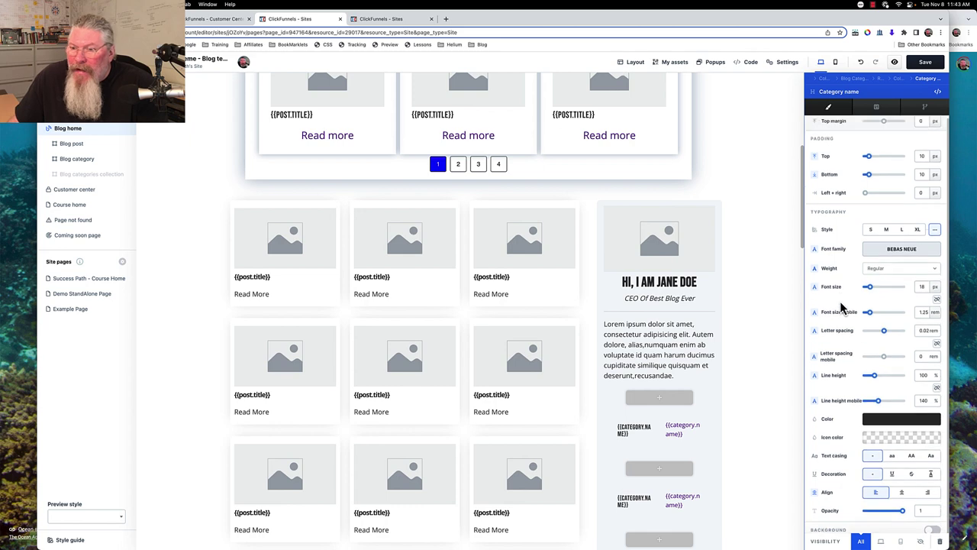
pyautogui.scroll(-2, 842, 306)
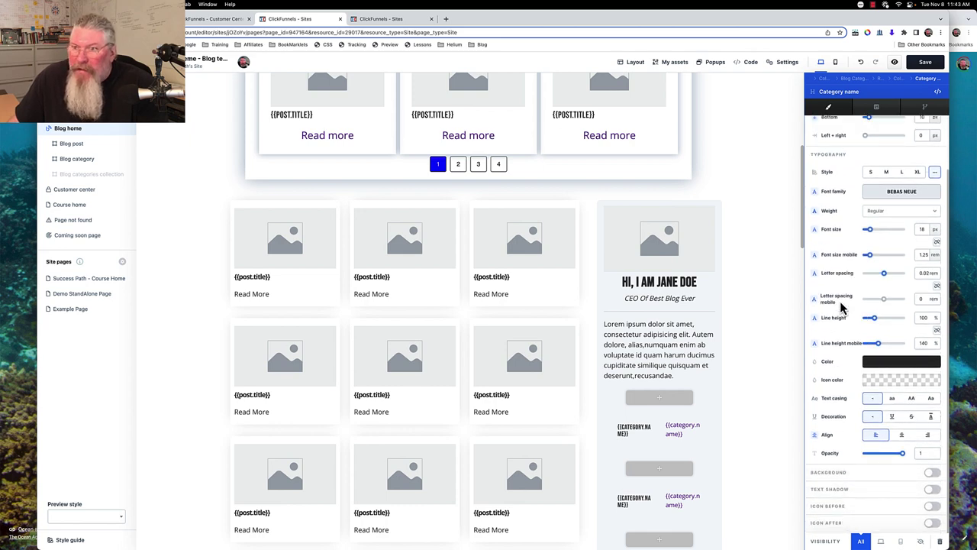
pyautogui.scroll(3, 841, 306)
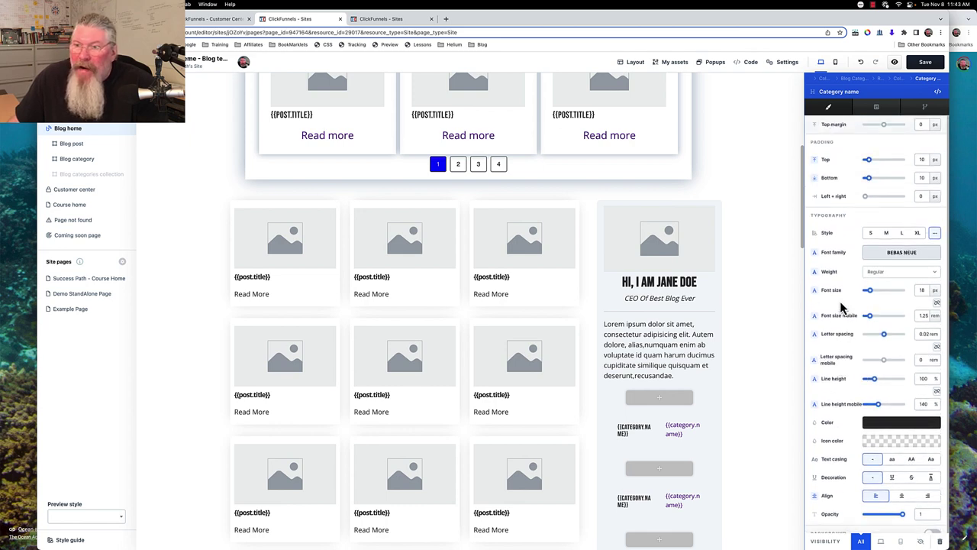
pyautogui.click(646, 442)
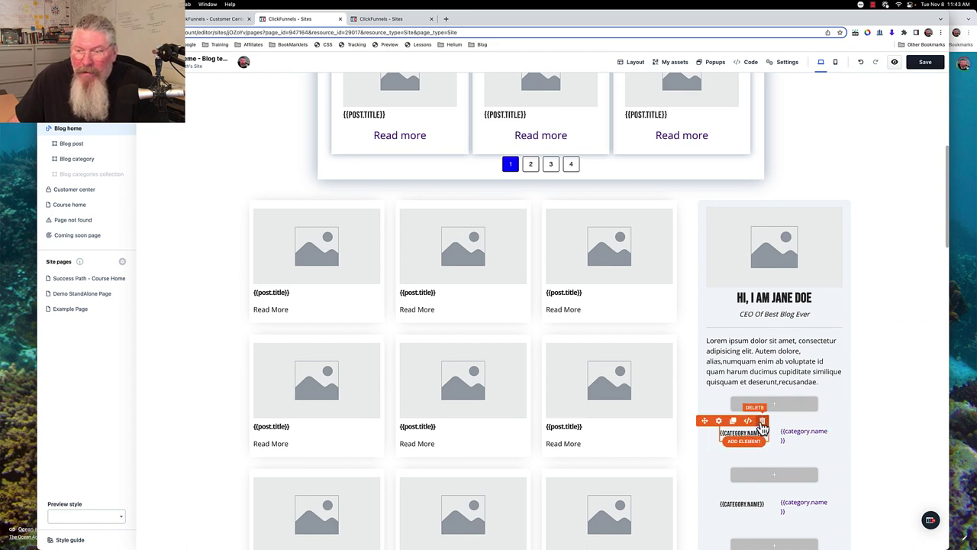
pyautogui.click(763, 421)
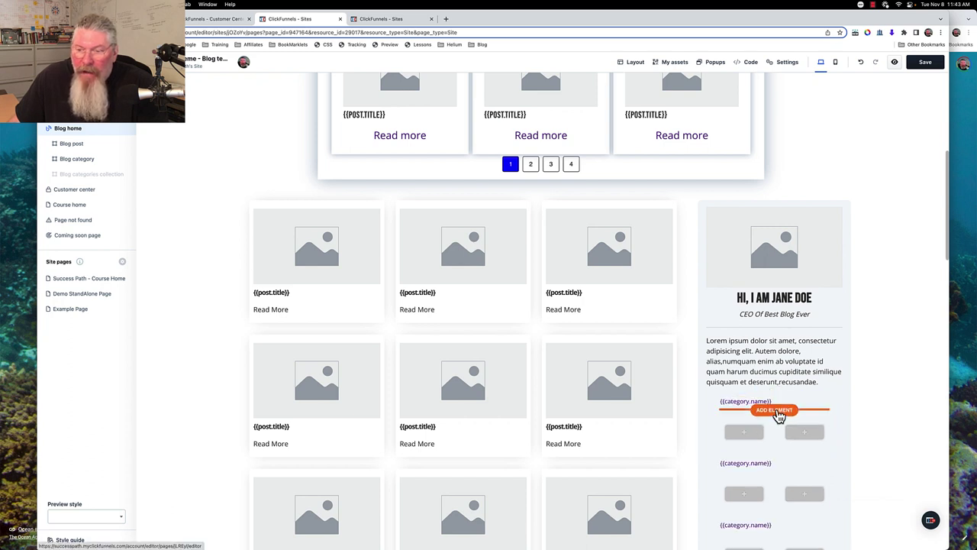
pyautogui.click(837, 414)
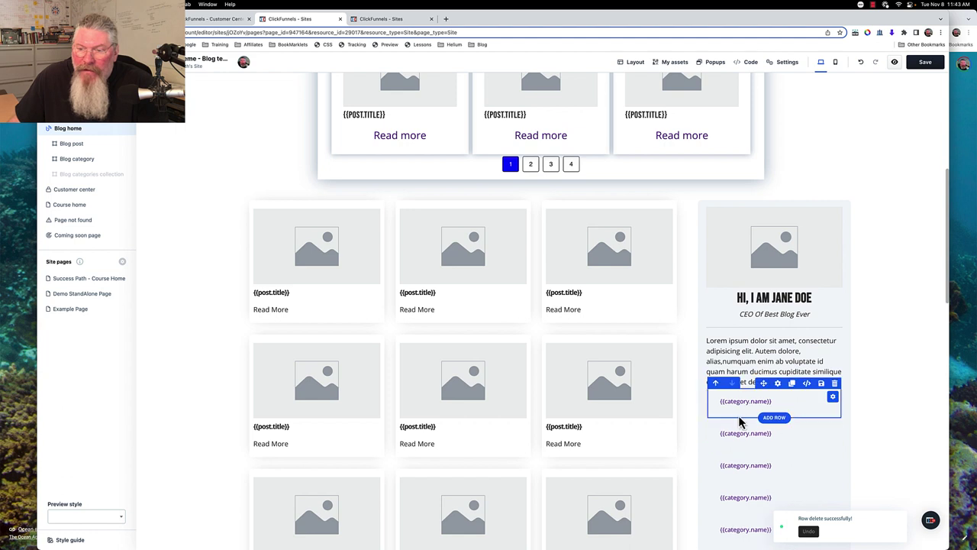